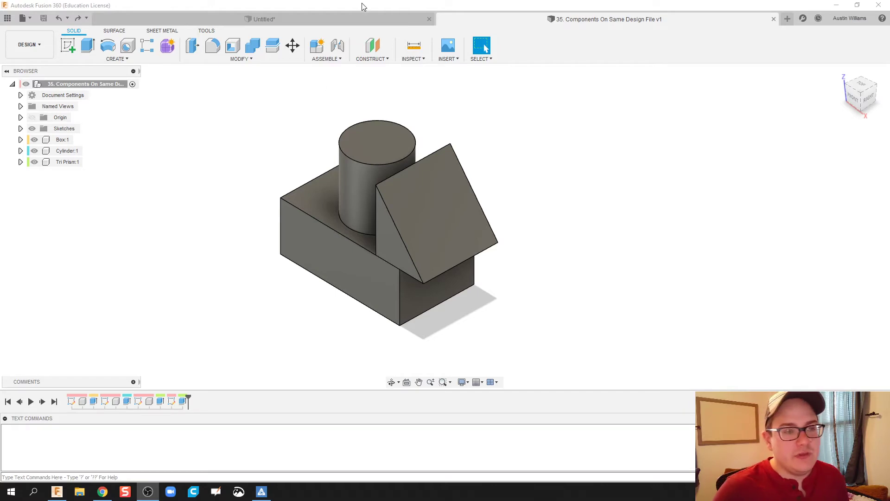
Compare the untitled single-body design with the '35. Components On Same Design File v1' components design
click(357, 21)
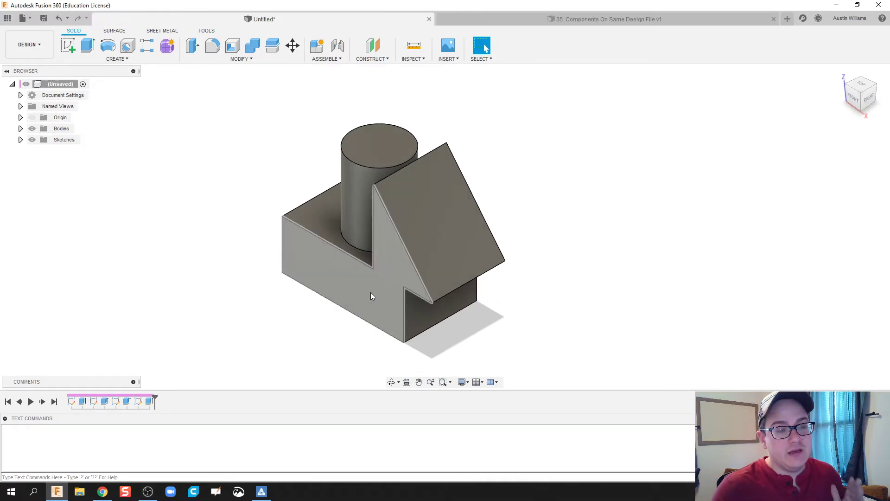
click(552, 19)
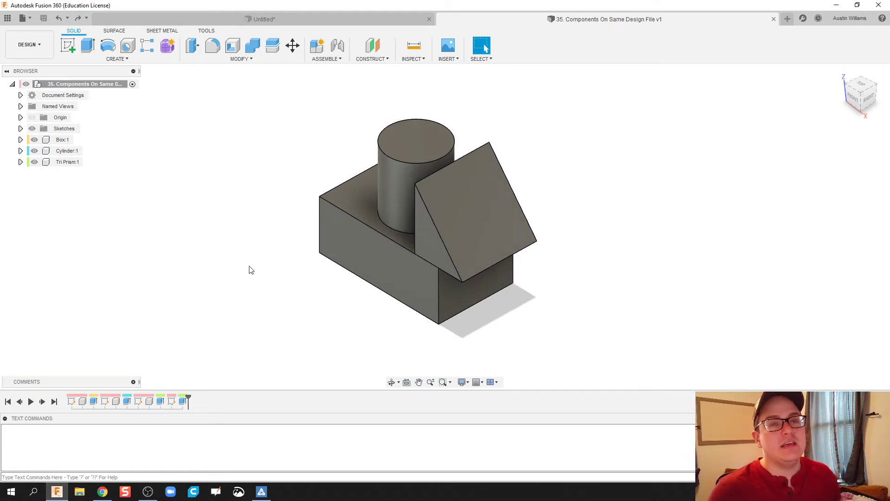
click(321, 17)
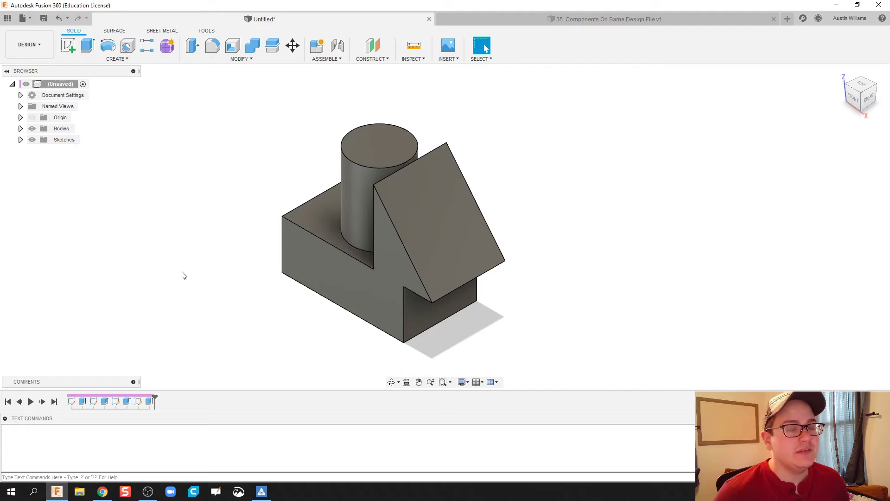
click(527, 19)
click(311, 19)
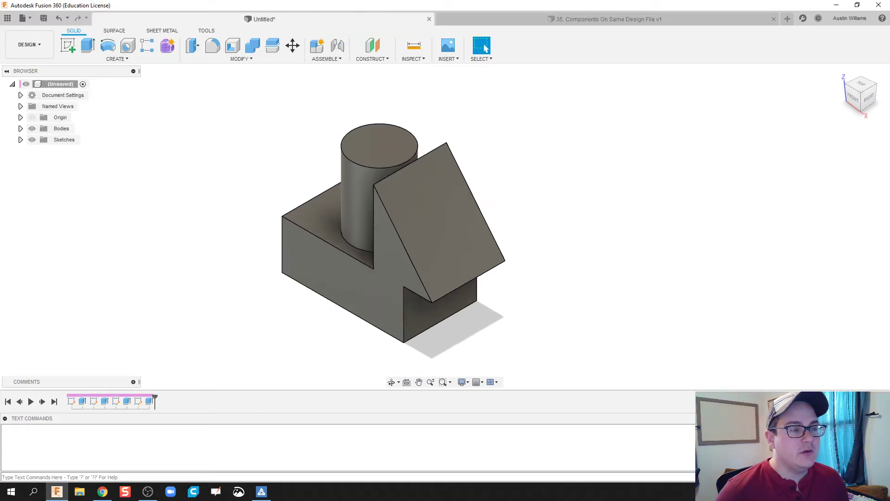
click(59, 167)
click(583, 21)
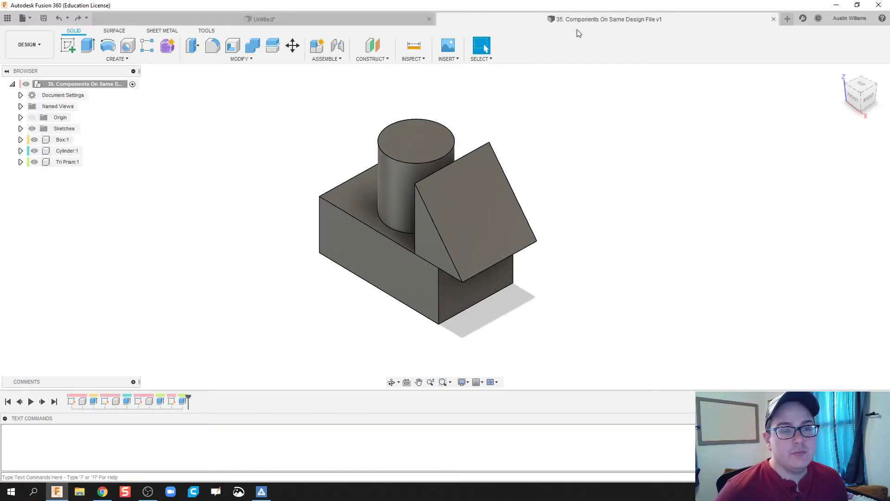
click(96, 155)
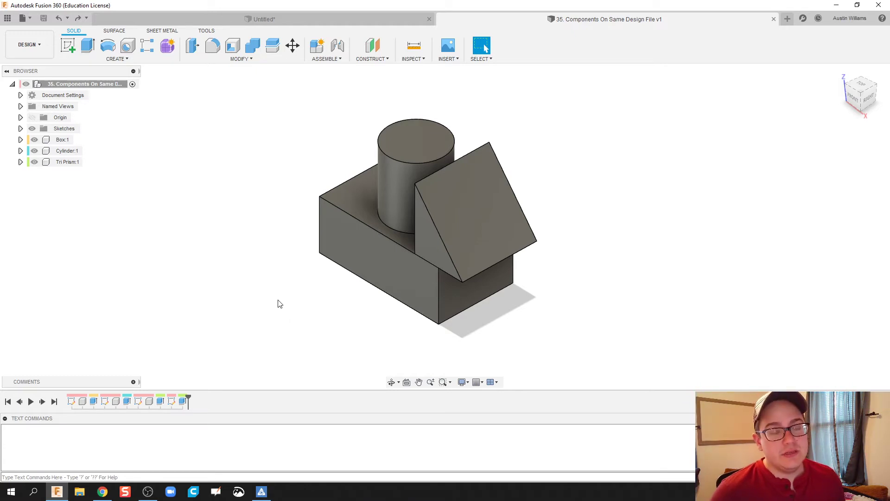
In a new design, sketch a rectangle on the horizontal ground plane
click(789, 19)
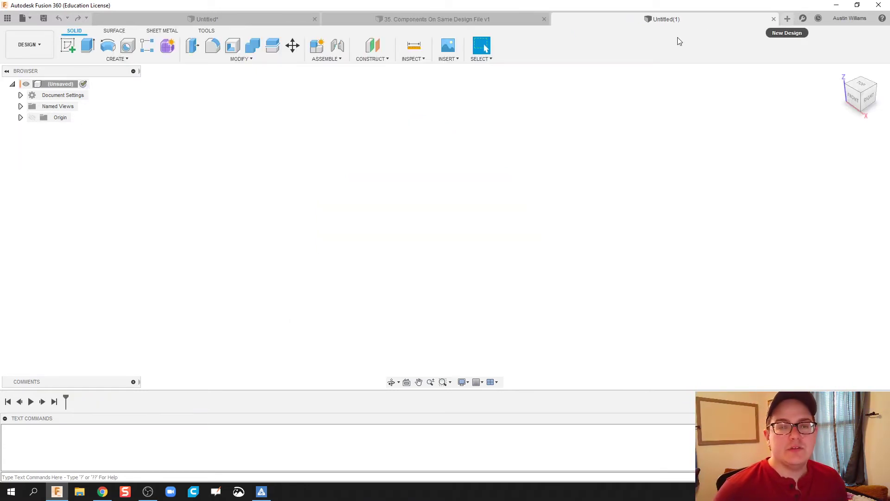
click(65, 52)
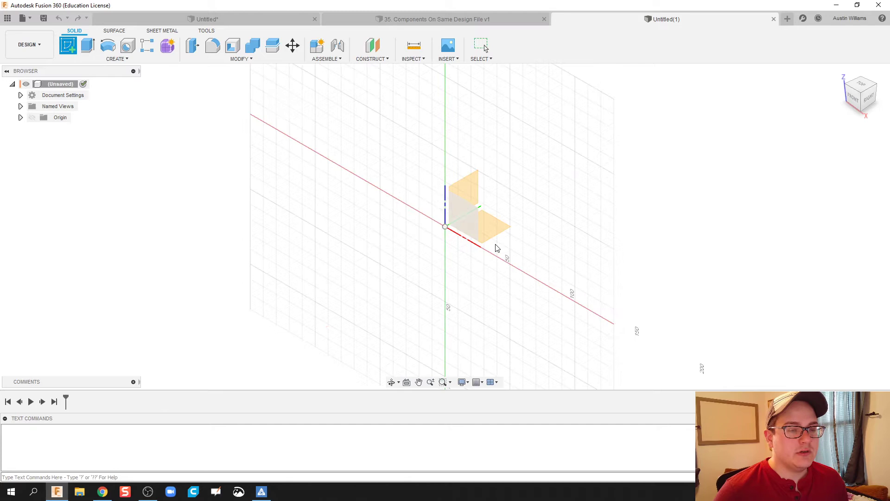
click(489, 227)
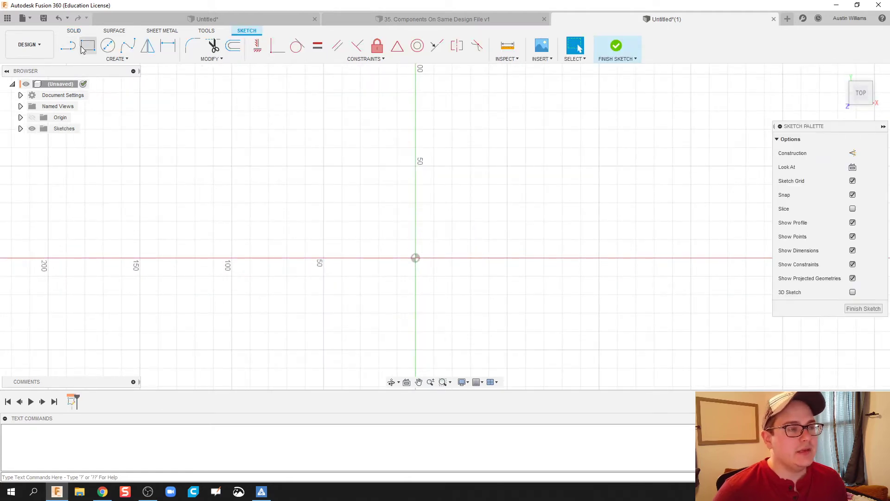
click(88, 45)
click(324, 166)
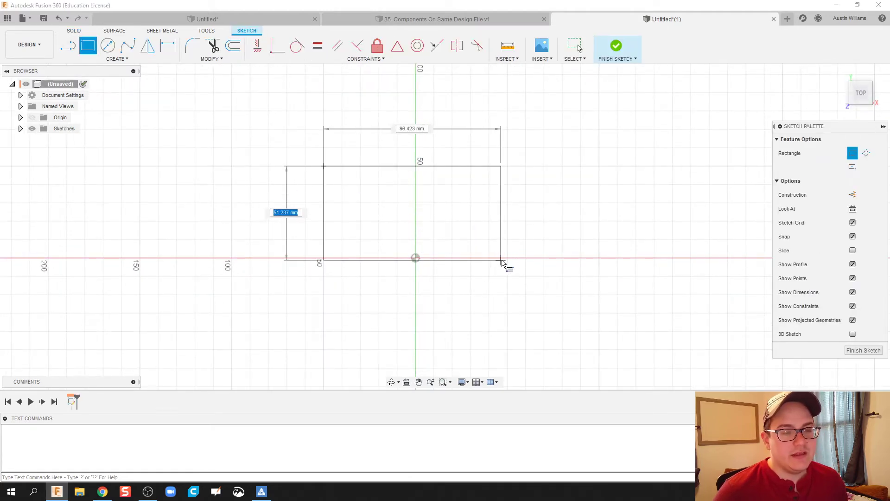
click(507, 258)
click(617, 44)
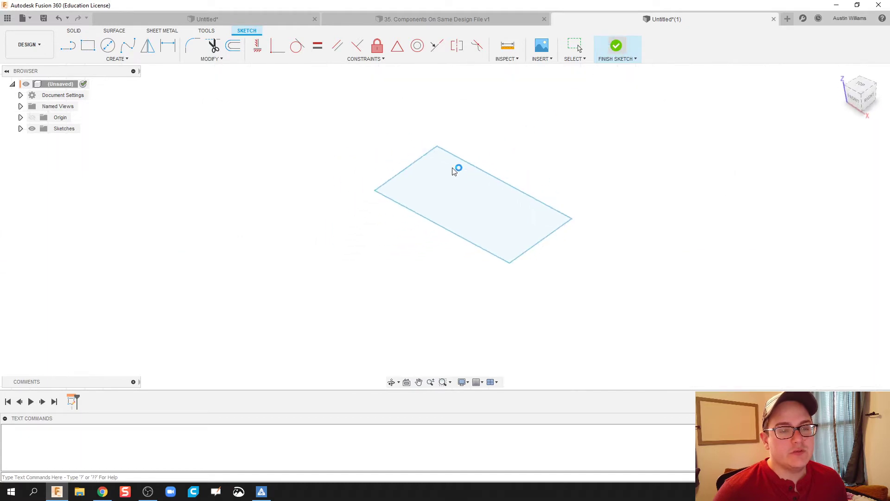
Extrude the rectangle 30 mm tall as a new component
click(85, 49)
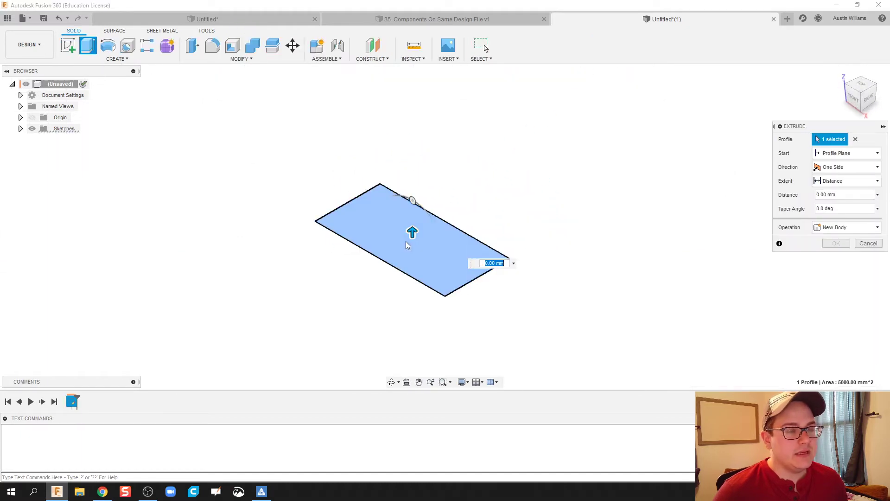
drag(413, 235, 414, 189)
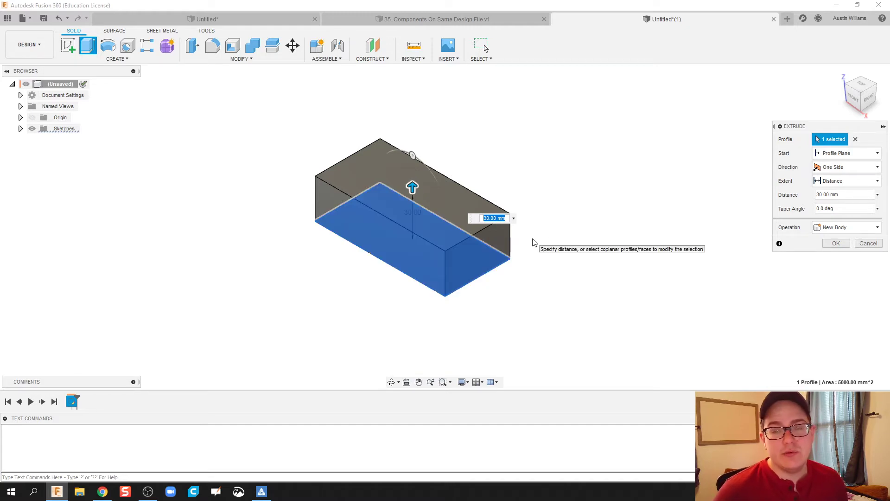
click(831, 229)
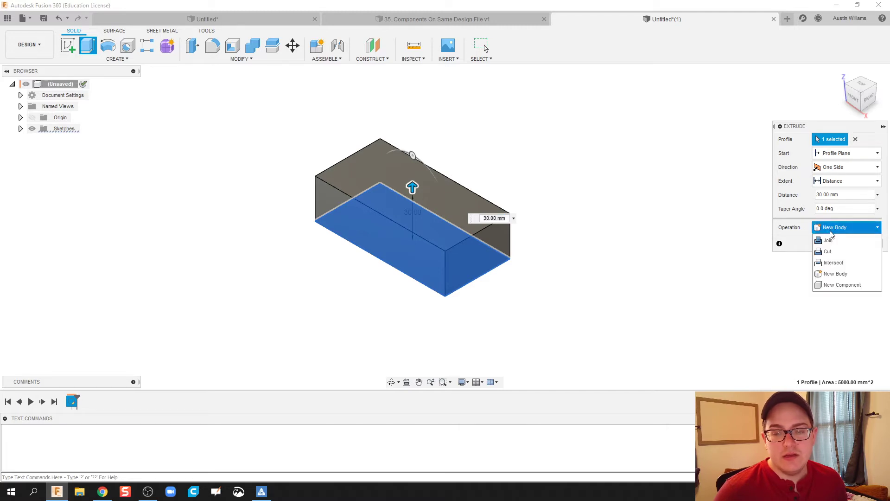
click(830, 284)
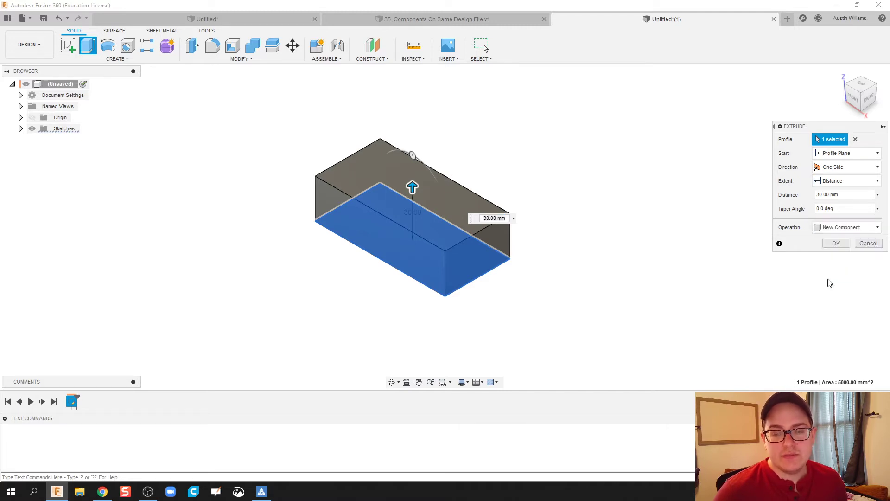
click(836, 243)
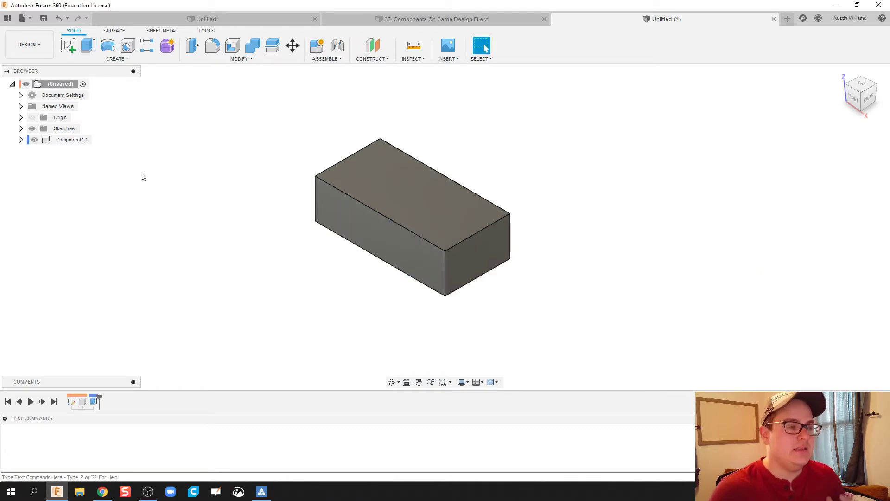
Rename the new component to Box
click(64, 142)
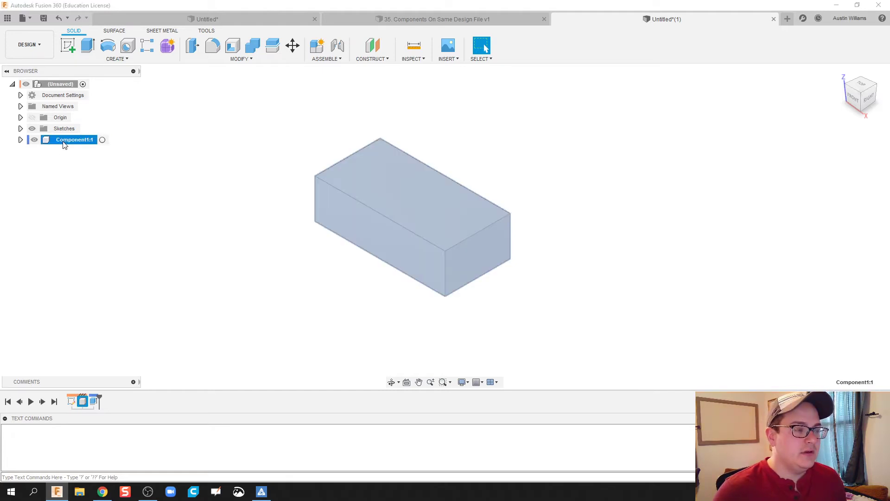
double_click(63, 142)
click(75, 160)
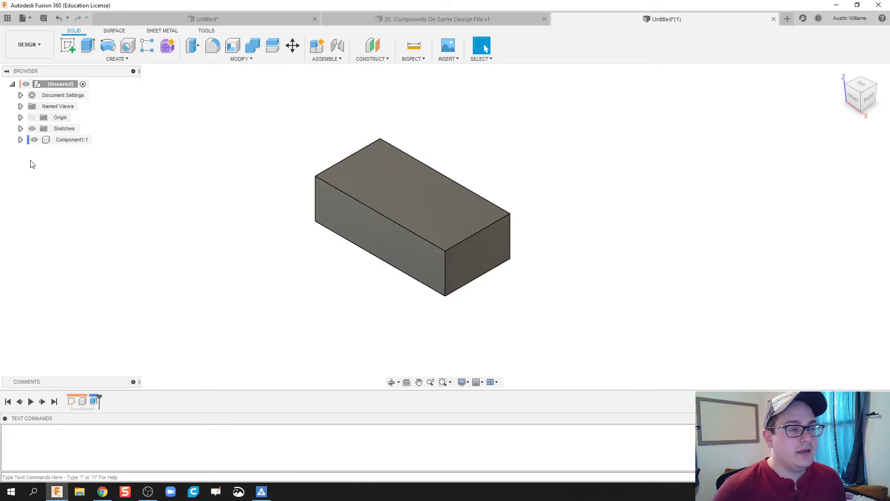
click(66, 141)
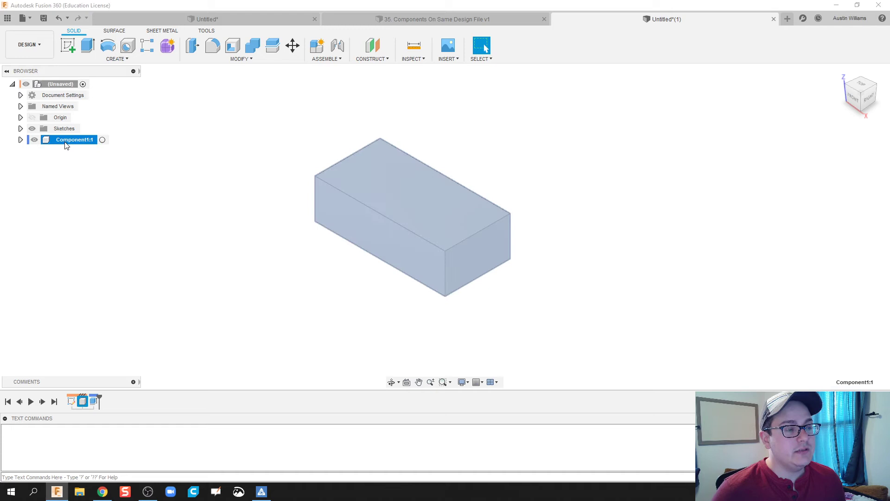
click(65, 142)
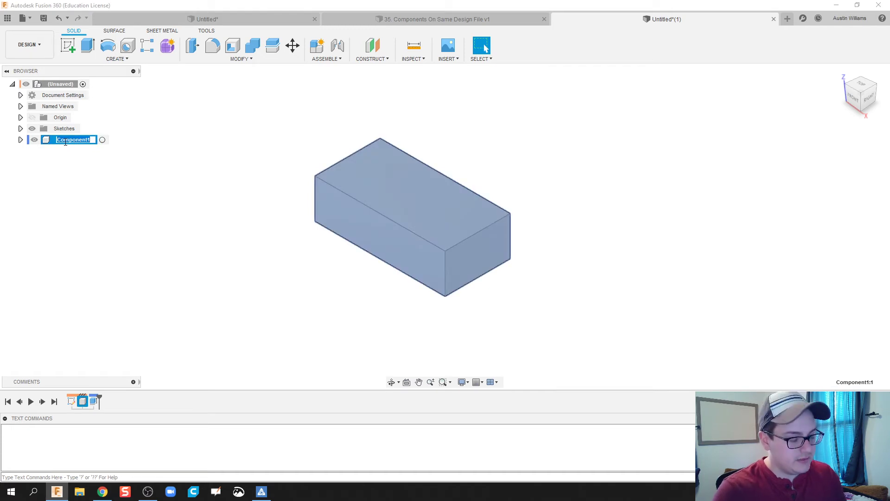
text(Box)
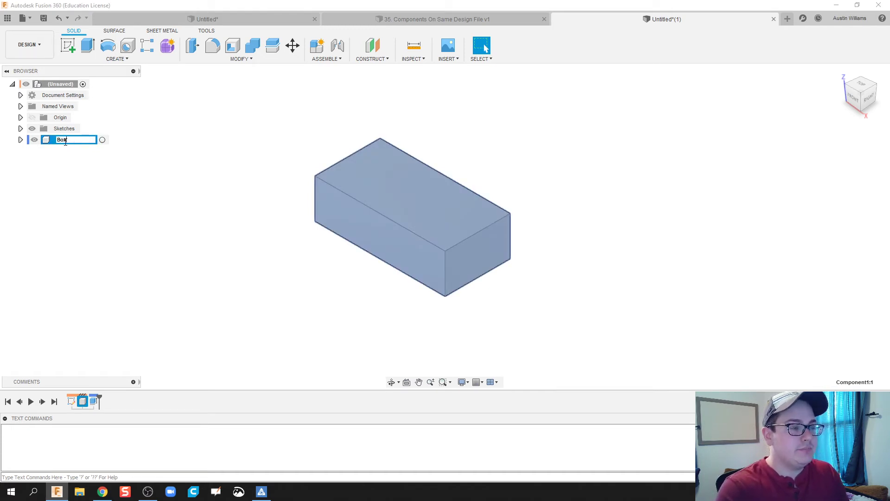
click(145, 153)
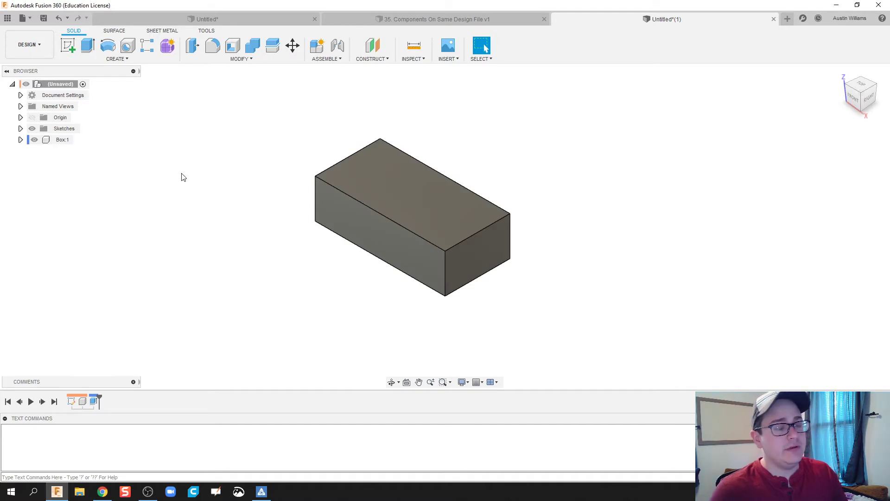
Sketch a center-diameter circle on the box's top face
middle_drag(212, 207, 220, 213)
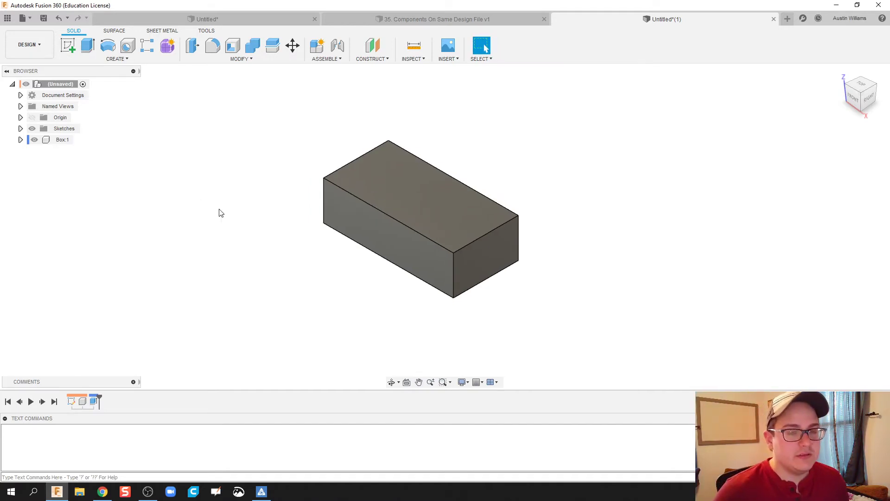
click(68, 45)
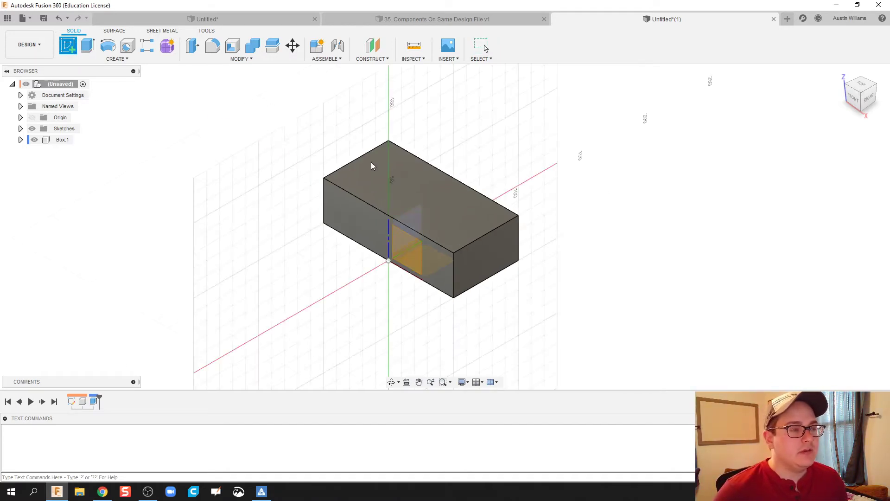
click(436, 190)
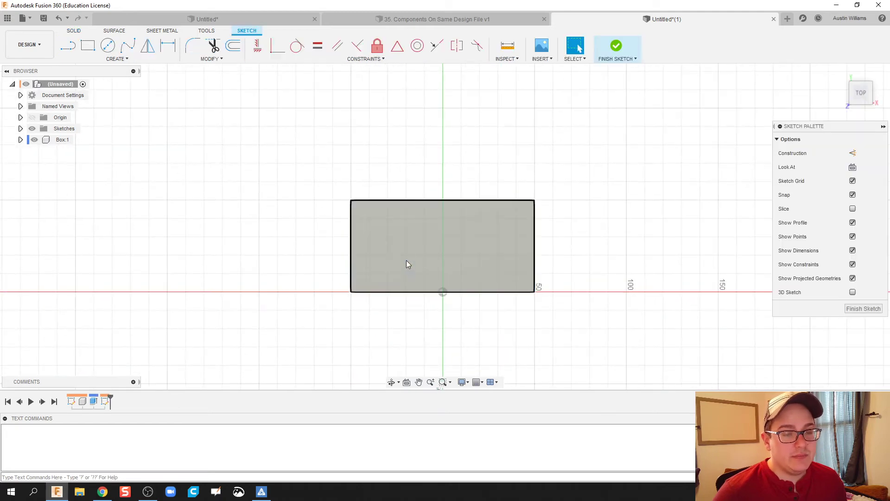
click(469, 19)
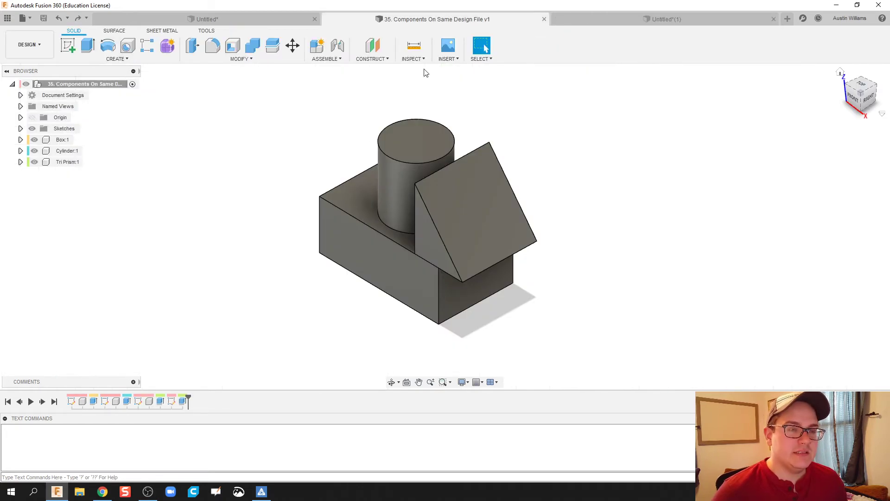
click(635, 25)
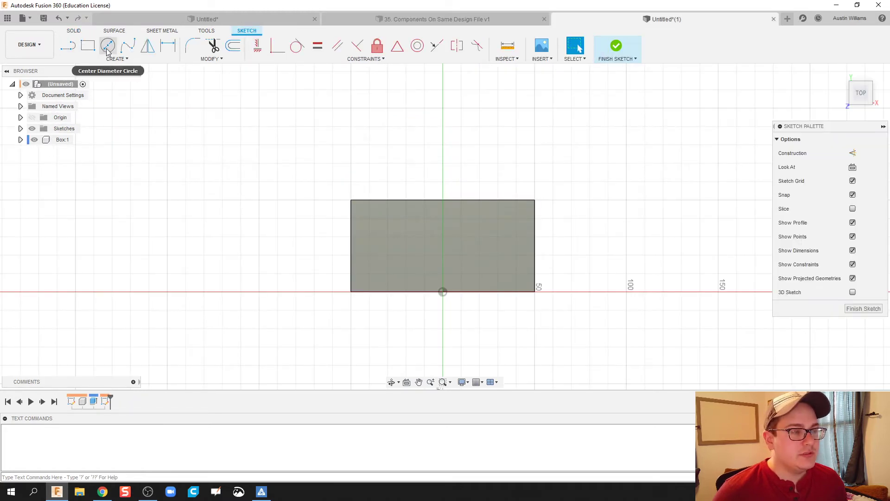
click(107, 45)
click(442, 242)
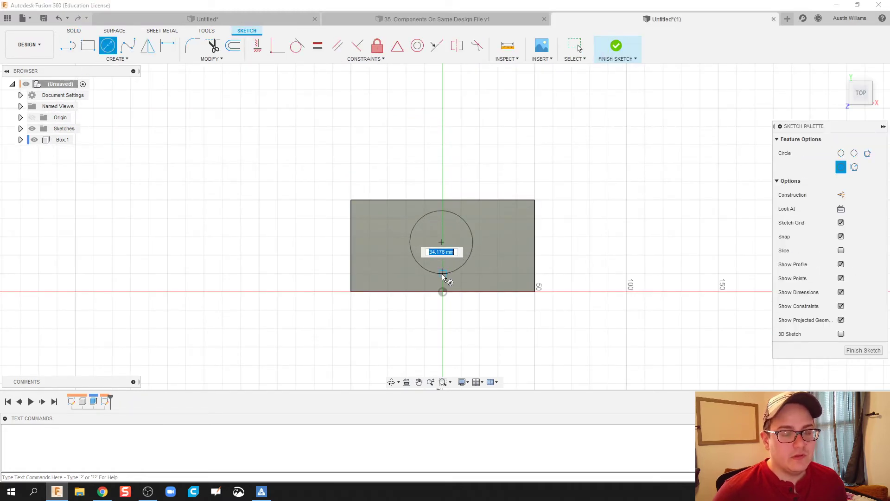
click(444, 266)
click(616, 46)
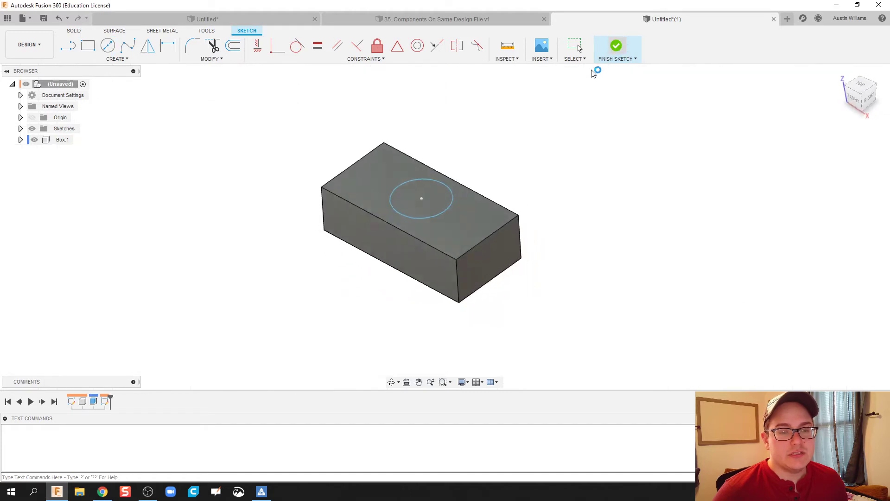
Extrude the circle 50 mm into a cylinder as a new component
click(88, 45)
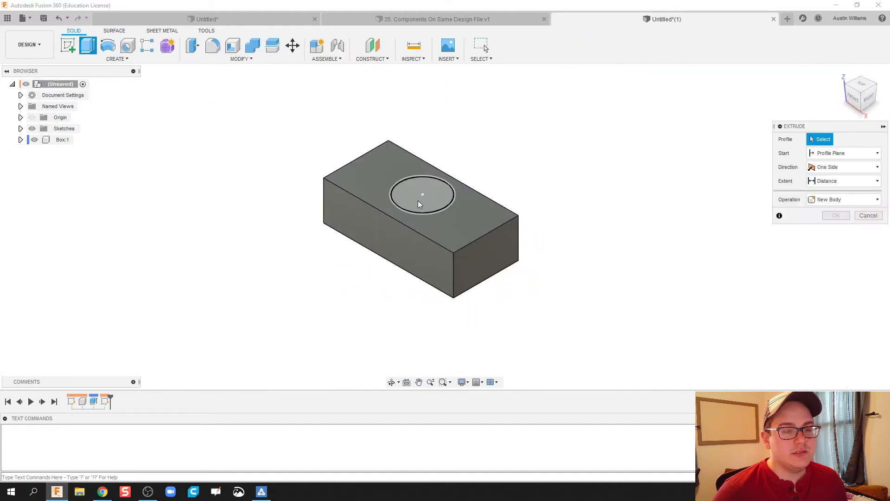
drag(422, 187, 423, 112)
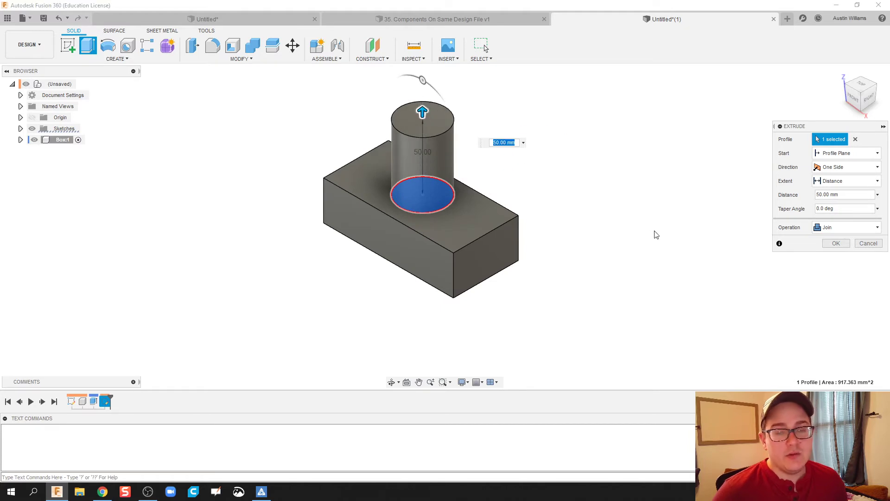
click(868, 228)
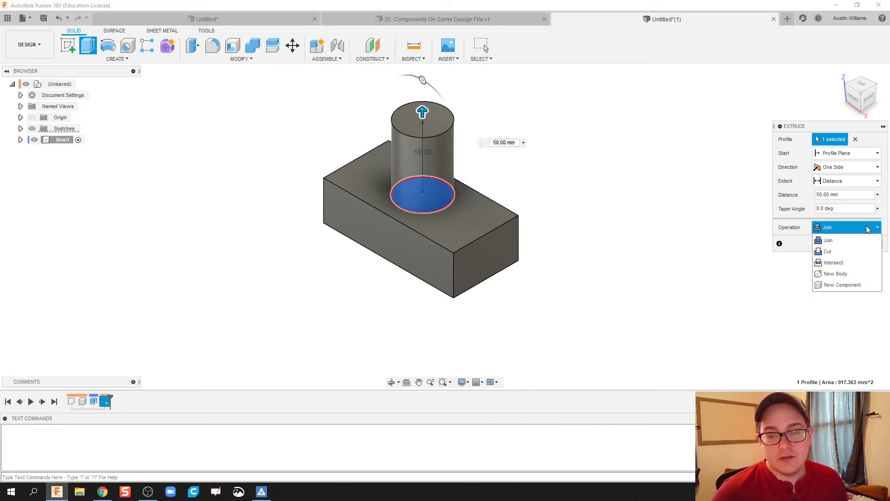
click(847, 285)
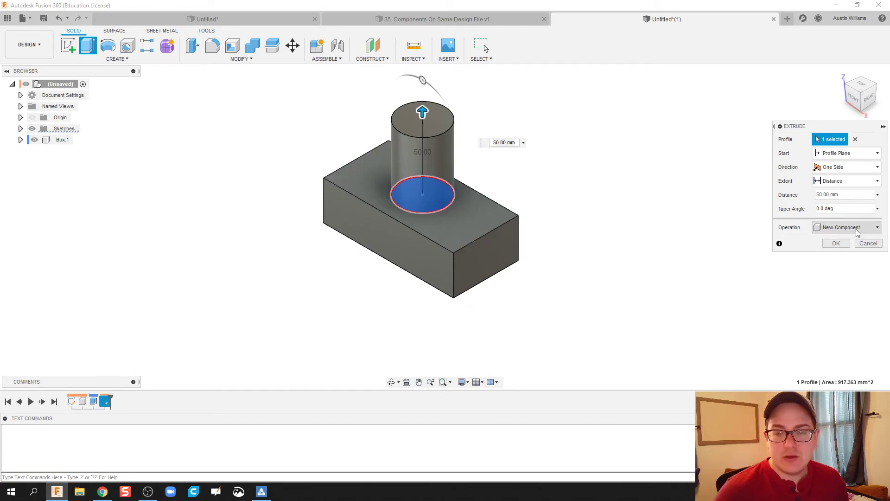
click(838, 245)
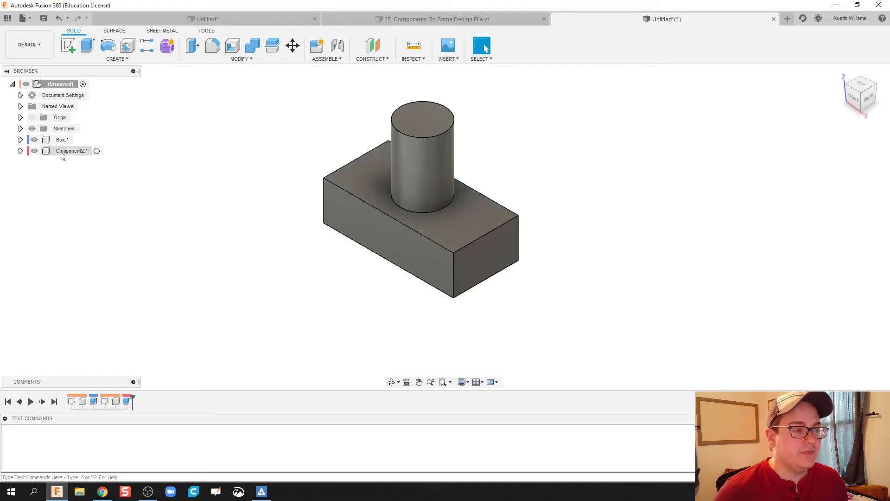
Rename the cylinder component to Cylinder
click(65, 153)
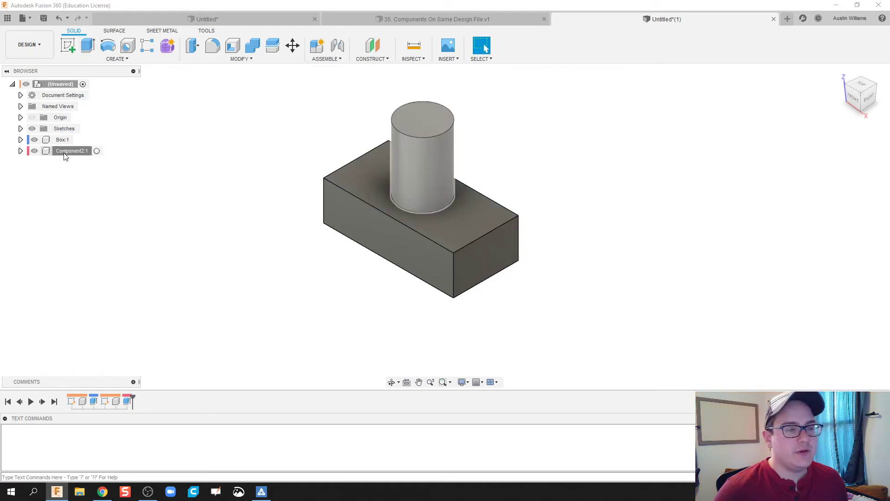
click(64, 153)
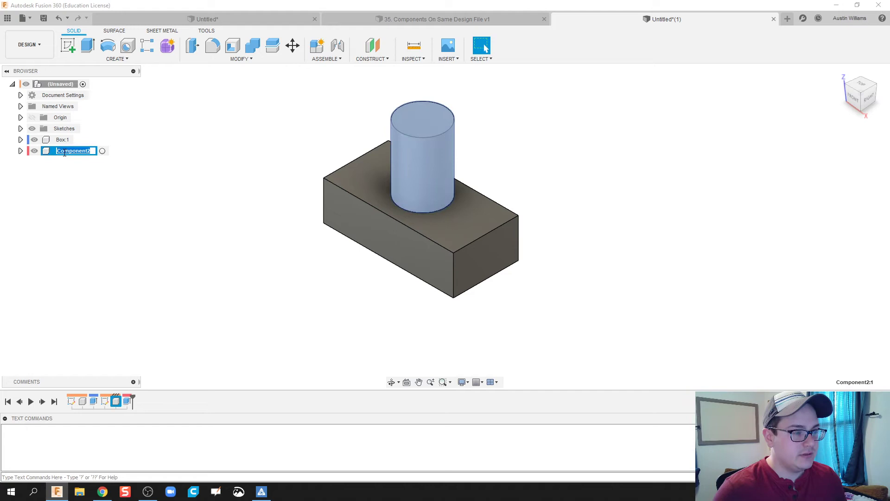
text(Cylinder)
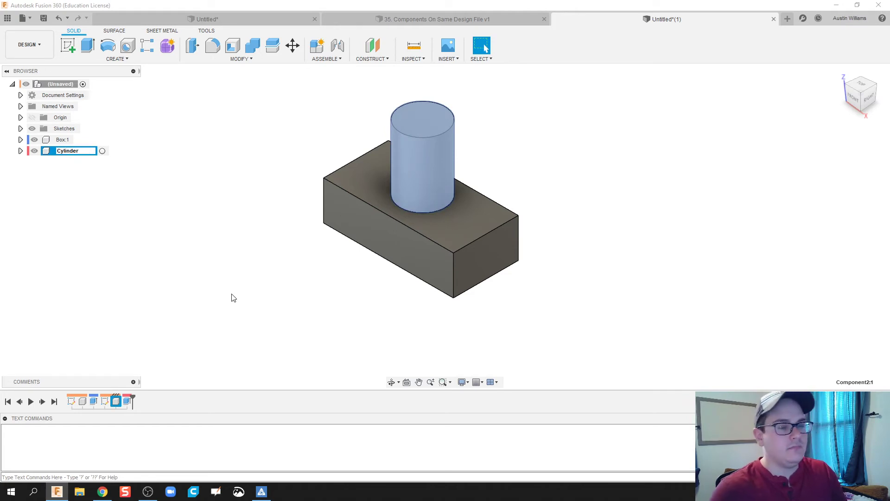
click(233, 298)
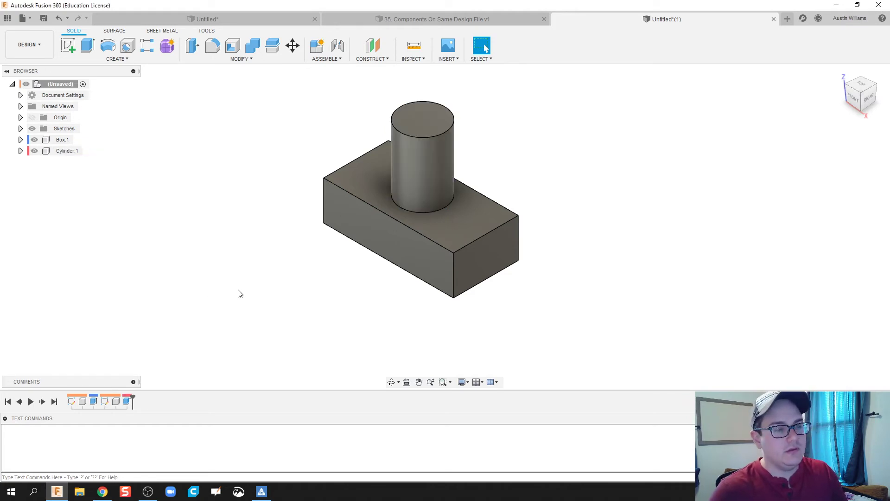
Begin an extrusion of the box's top face, then cancel it
click(95, 45)
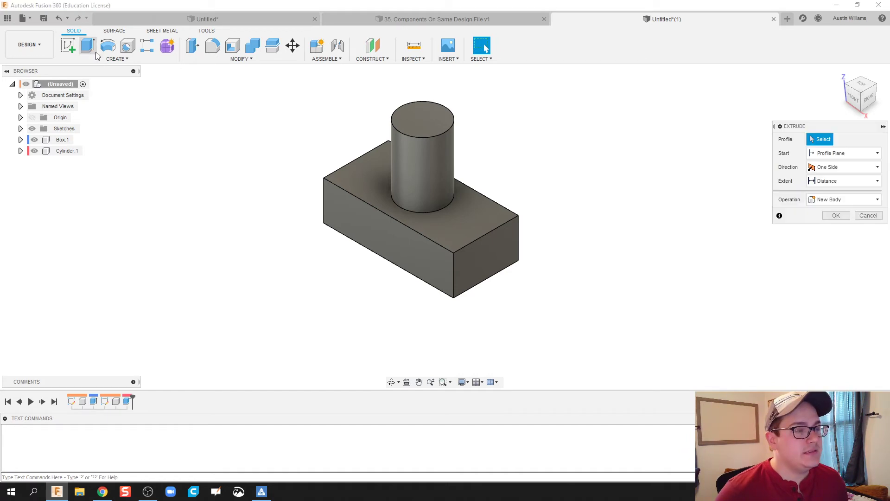
click(467, 225)
key(Escape)
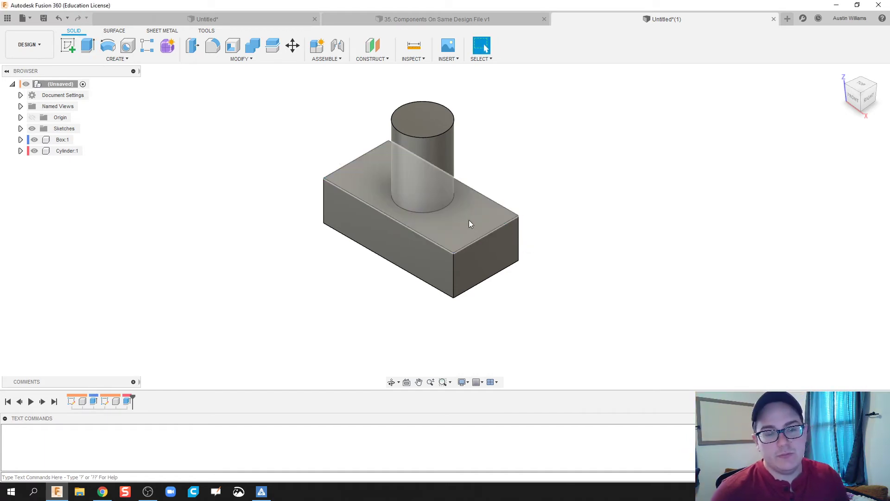
Sketch a two-point rectangle on the box top spanning its right end past the edge
click(67, 46)
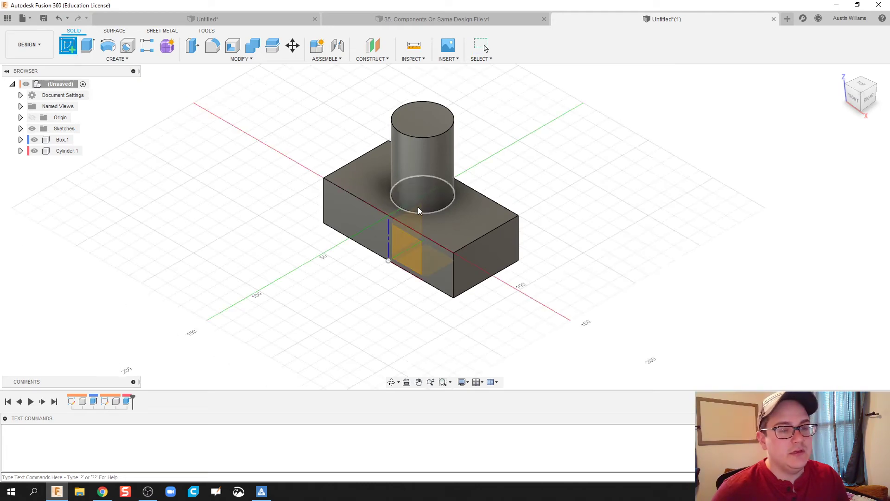
click(486, 227)
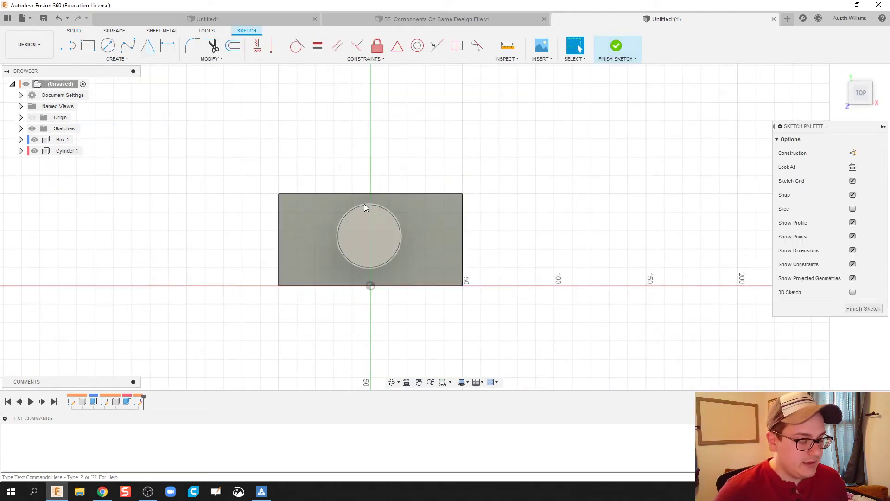
click(88, 46)
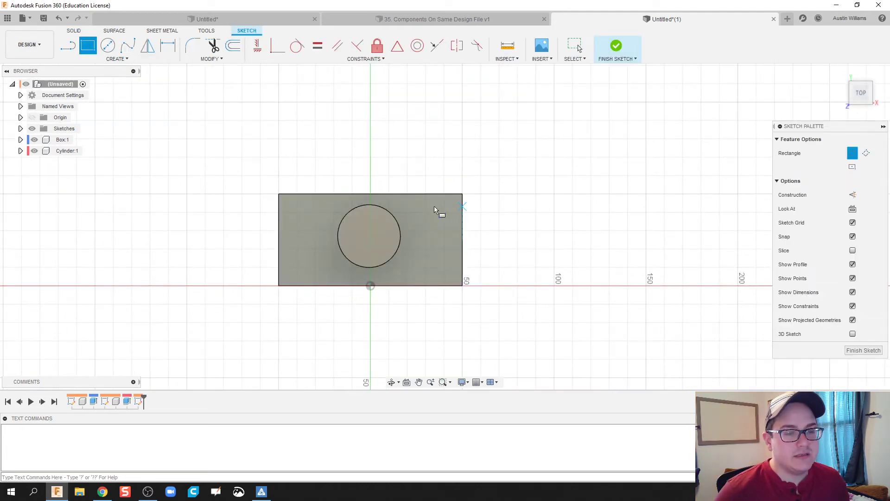
click(407, 194)
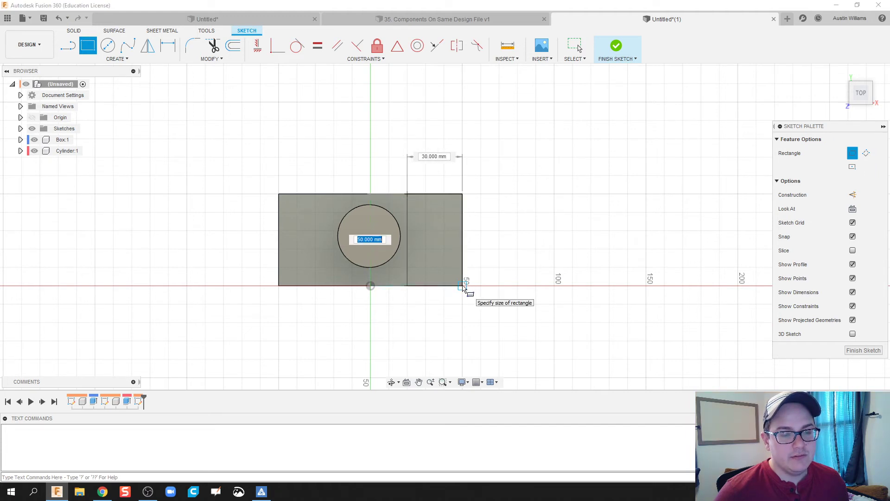
click(492, 286)
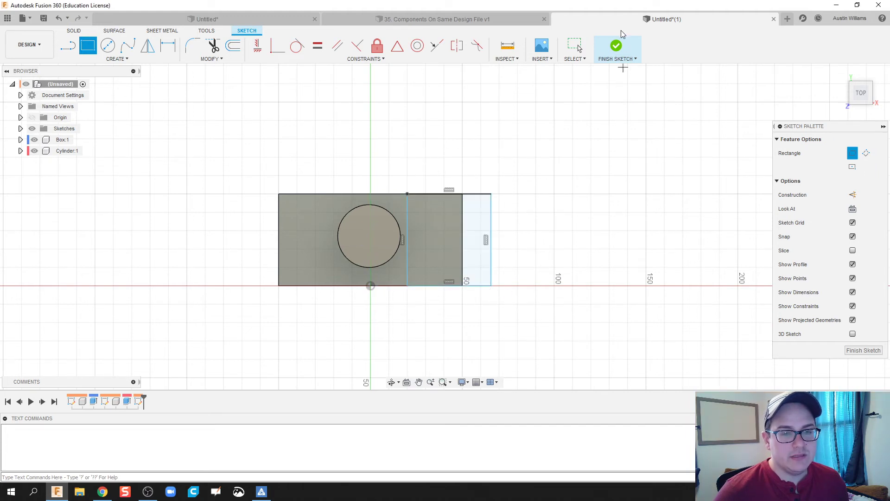
click(616, 45)
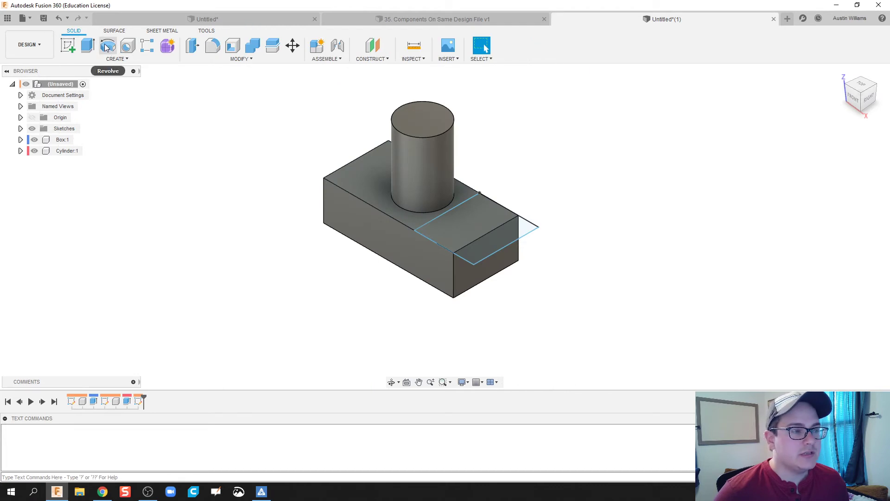
Extrude both rectangle profiles 50 mm into a block as a new component
click(87, 46)
click(480, 214)
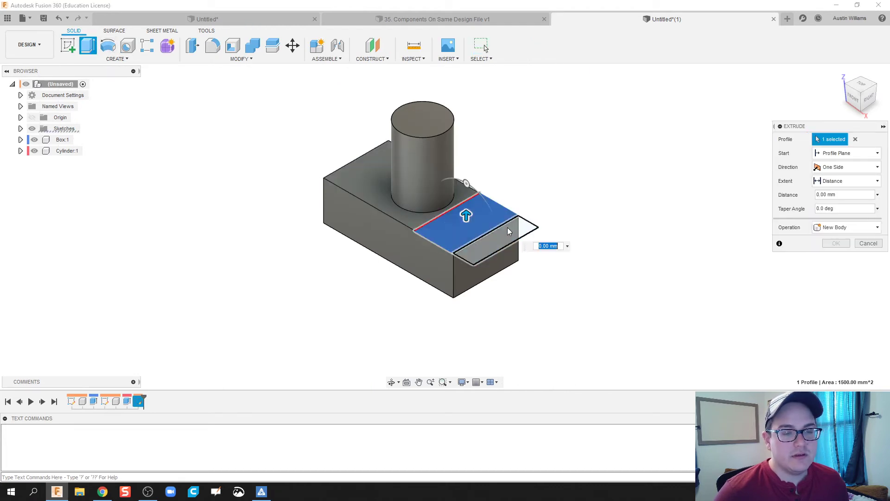
click(501, 231)
drag(496, 229, 496, 159)
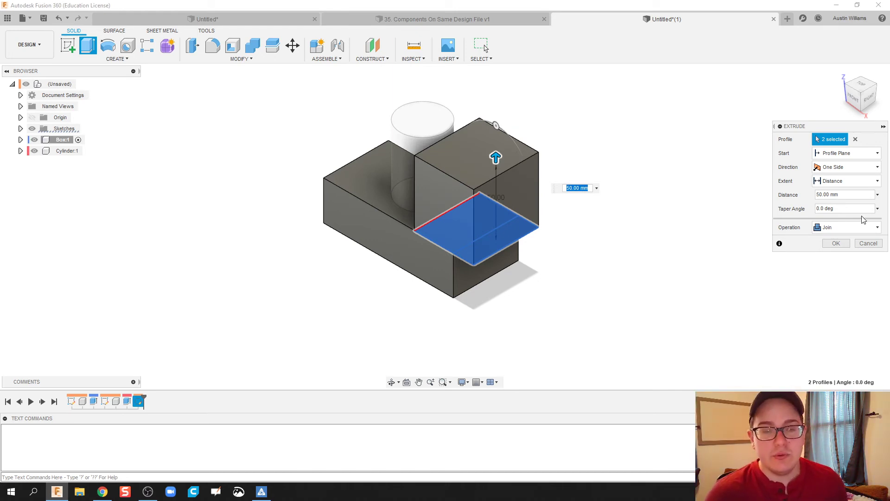
click(863, 227)
click(843, 285)
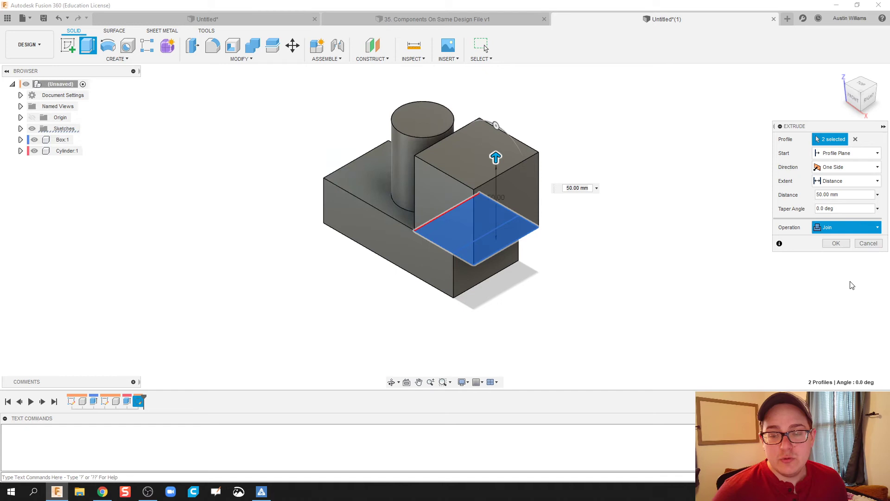
click(835, 244)
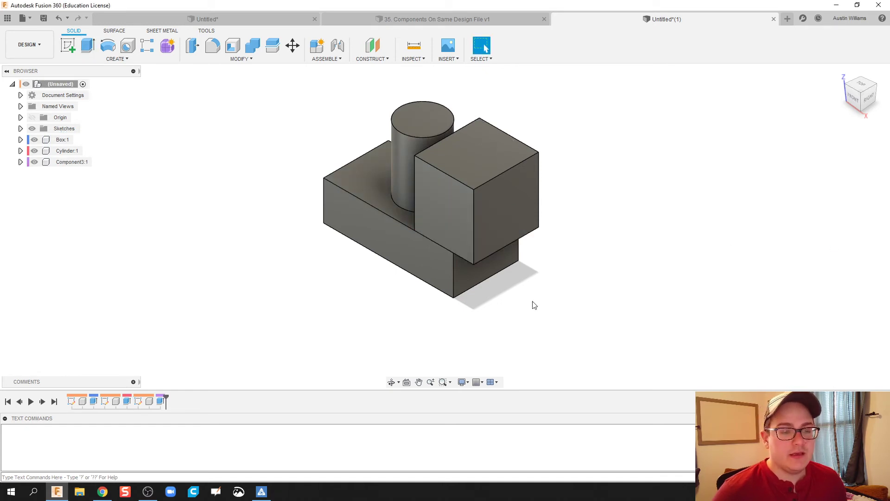
Rename the block component to Tri Prism
double_click(65, 162)
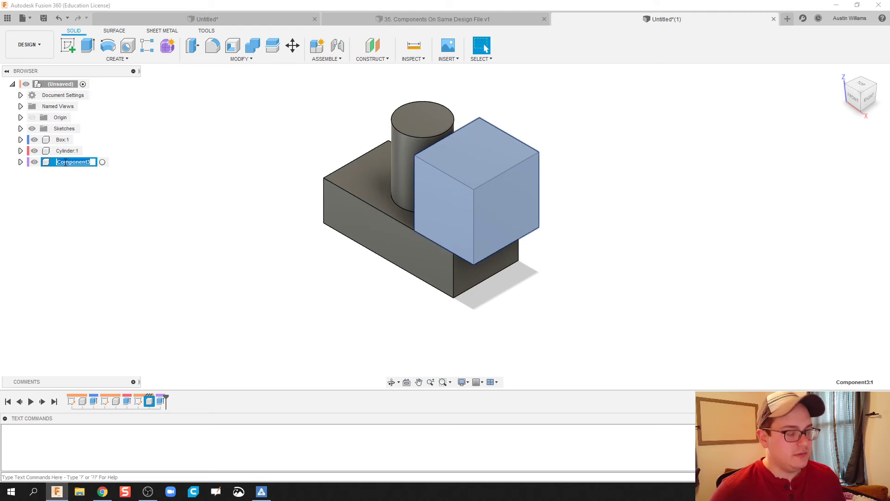
text(Tri Prism)
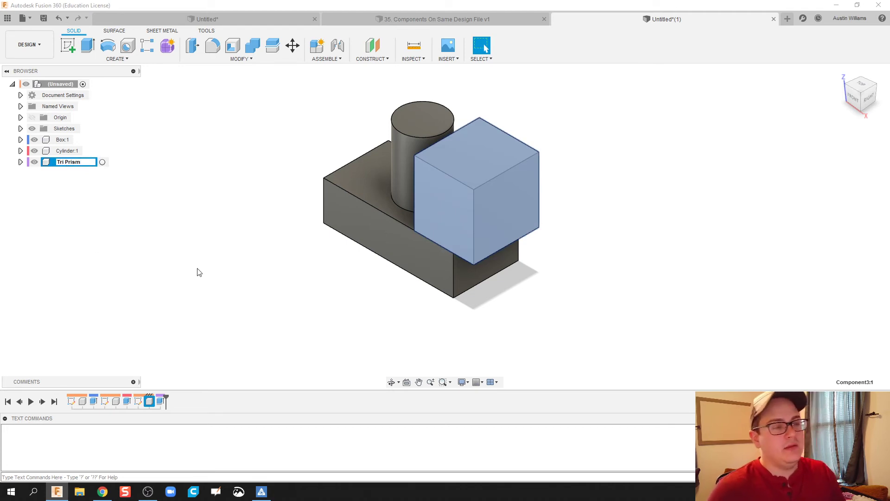
key(Return)
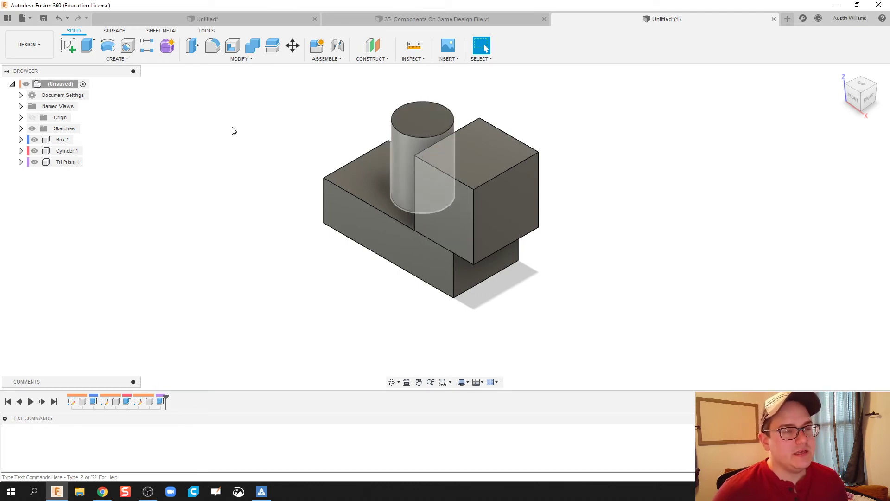
Sketch a diagonal plus right and top edge lines on the cube's front face
click(71, 45)
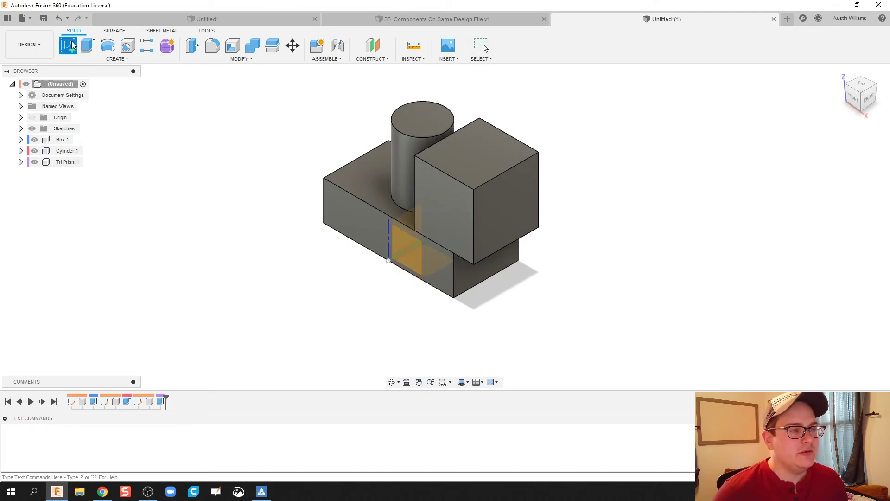
click(458, 200)
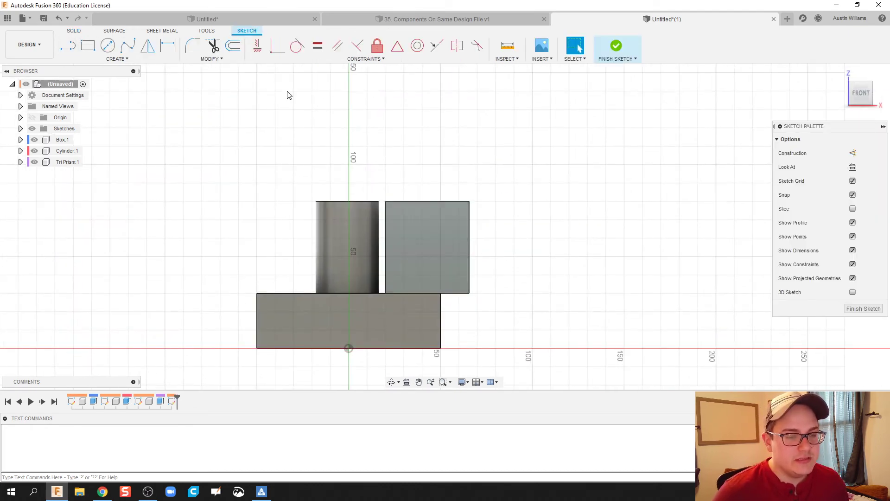
click(68, 45)
click(385, 201)
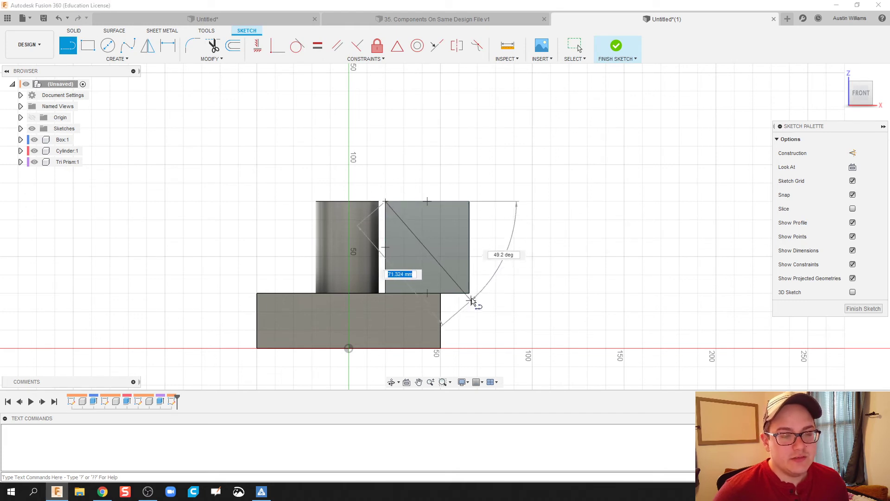
double_click(470, 293)
click(470, 201)
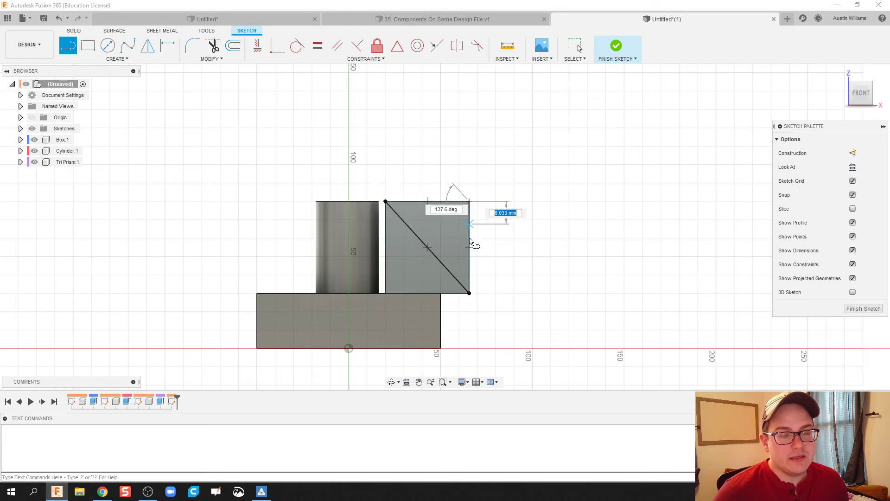
double_click(470, 293)
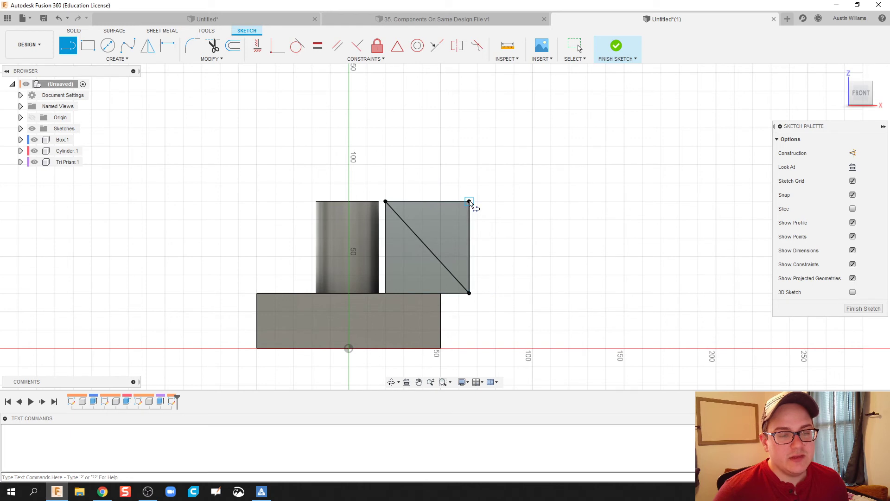
click(470, 203)
double_click(386, 202)
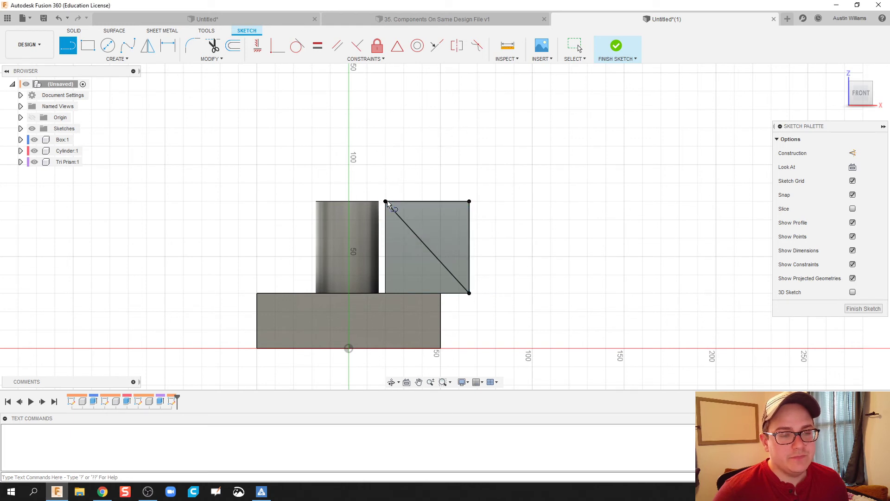
click(612, 45)
Cut away the upper triangle through the full cube depth at -50 mm
click(88, 46)
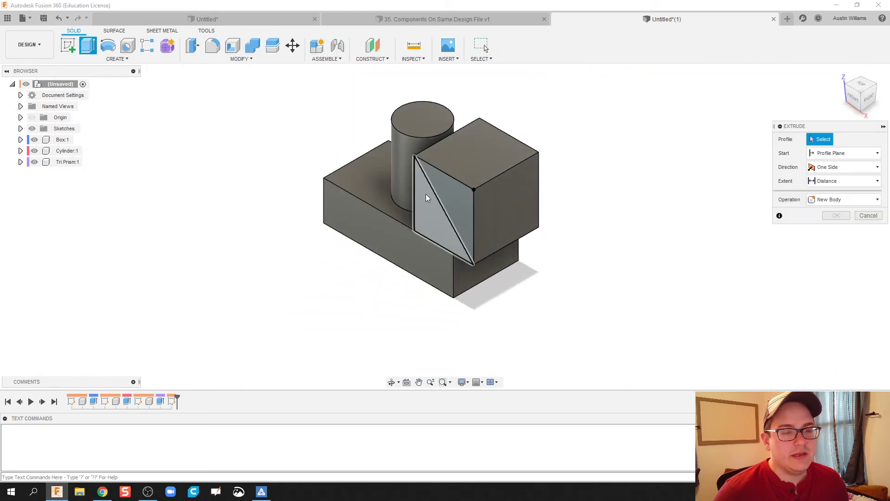
click(461, 197)
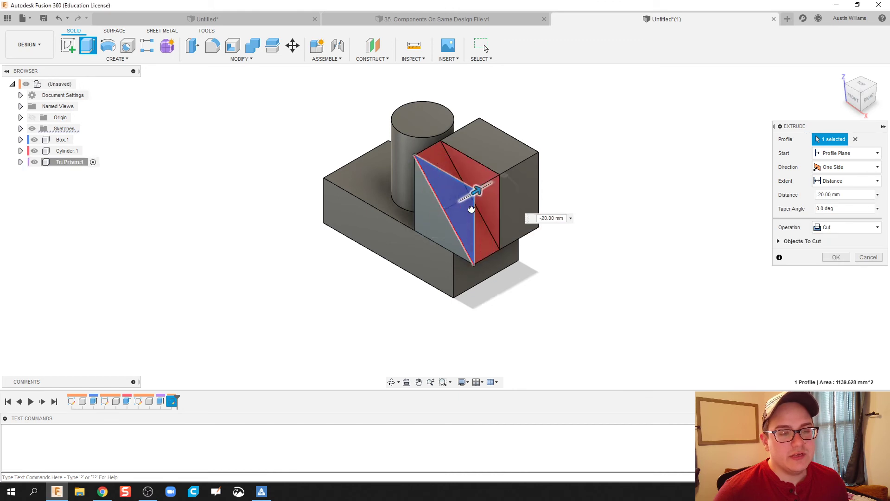
drag(471, 209, 517, 166)
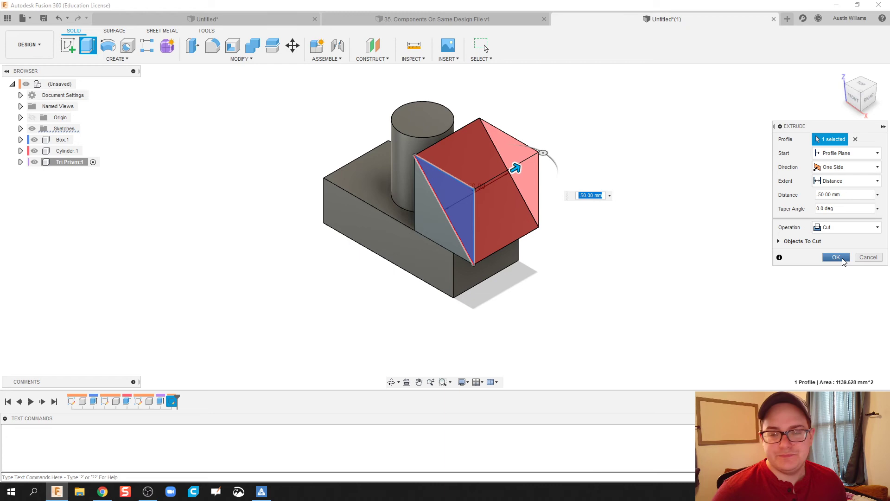
click(836, 257)
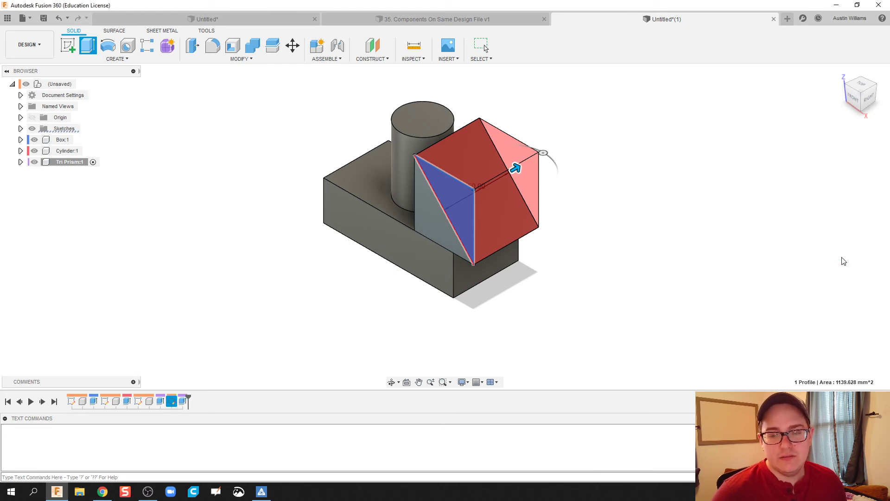
scroll(556, 302, down, 1)
middle_drag(555, 300, 518, 318)
scroll(519, 317, up, 1)
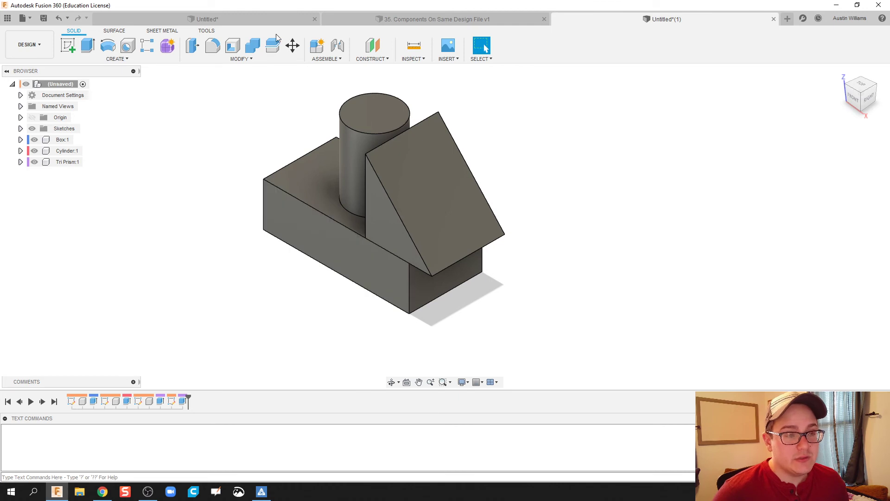
click(275, 22)
middle_drag(256, 201, 342, 188)
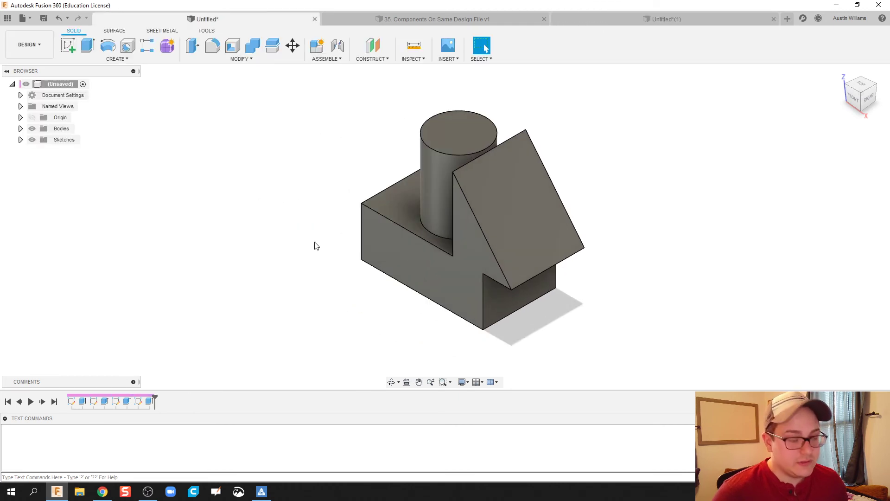
mouse_move(313, 244)
shift+middle_down()
mouse_move(339, 215)
mouse_move(384, 200)
mouse_move(405, 224)
mouse_move(302, 227)
mouse_move(320, 232)
shift+middle_up()
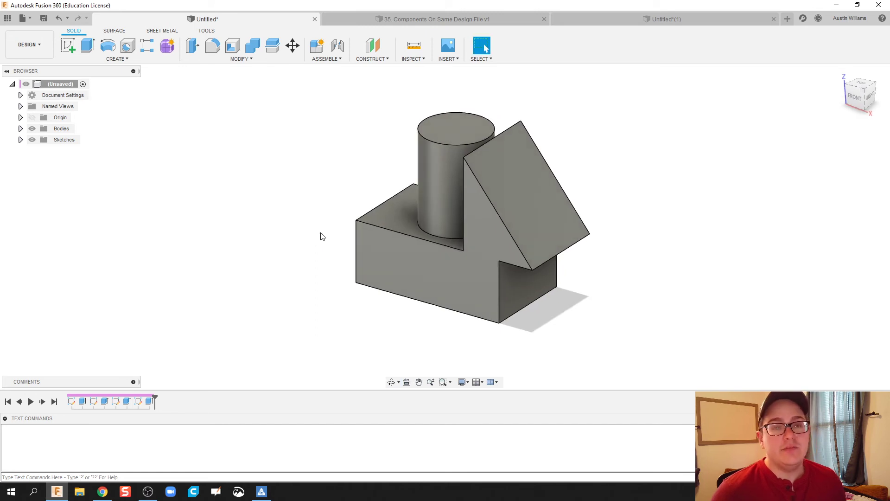
click(668, 18)
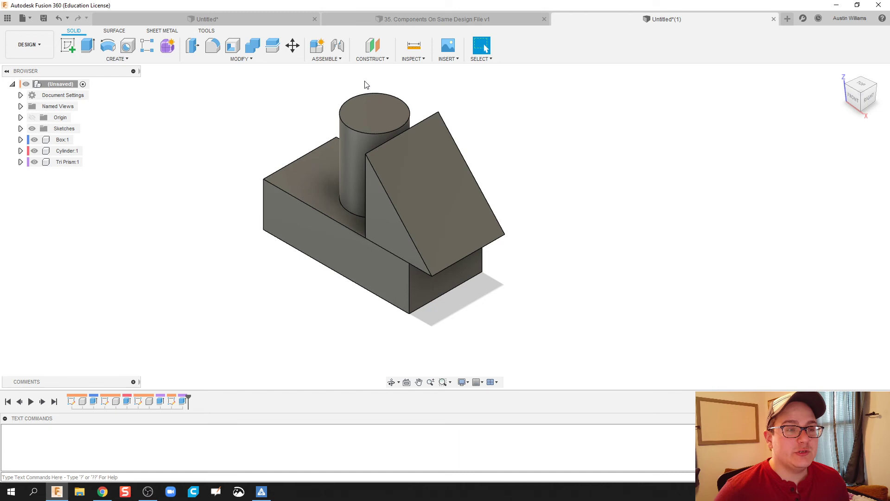
Joint the cylinder's top centre to the box's side face
click(337, 47)
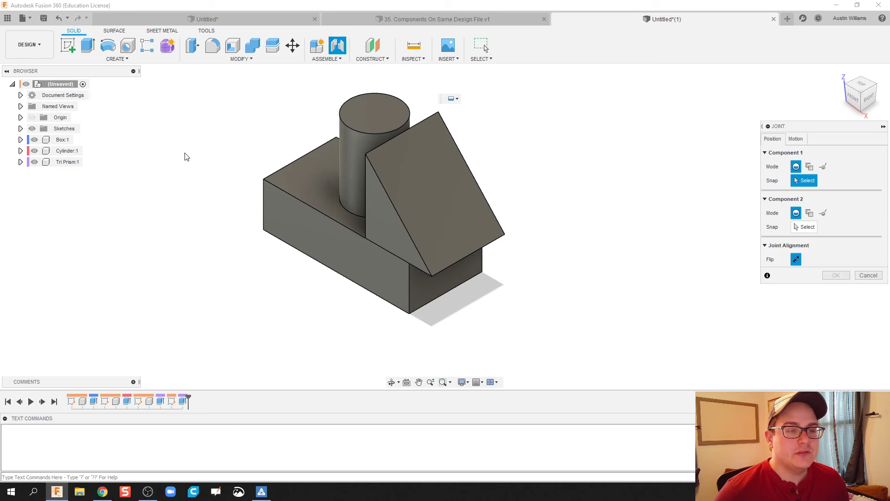
shift+middle_drag(211, 169, 288, 162)
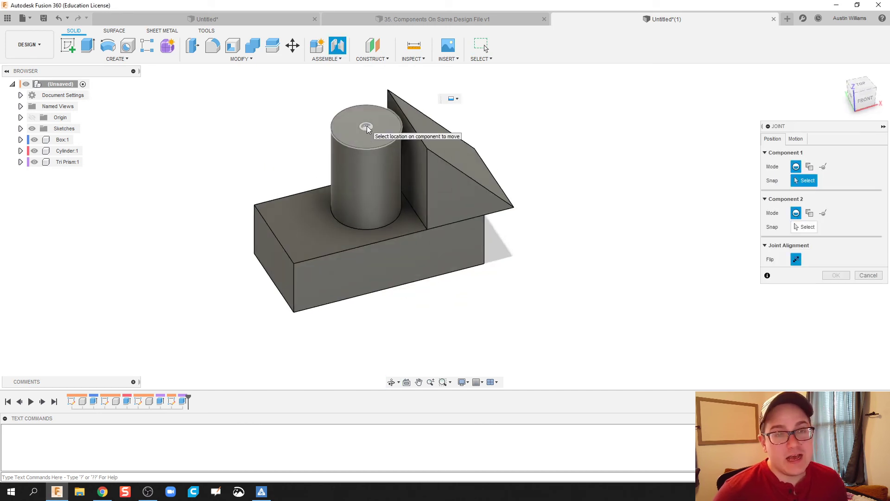
click(367, 126)
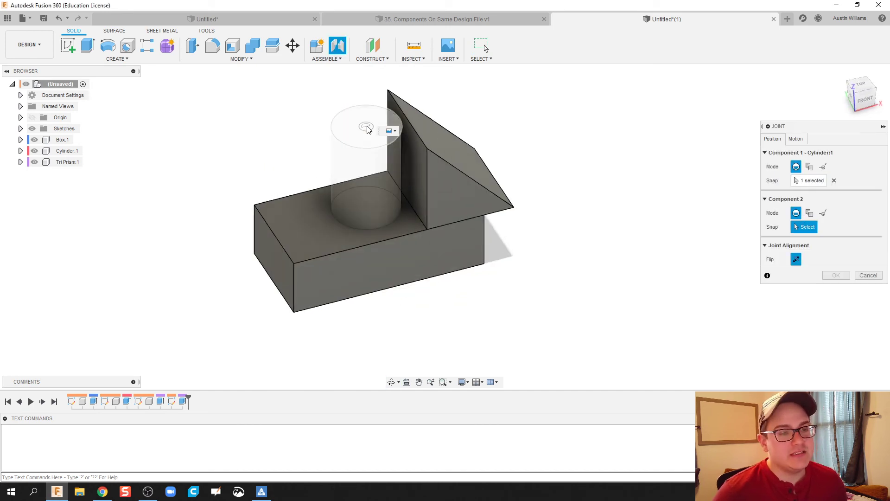
click(273, 259)
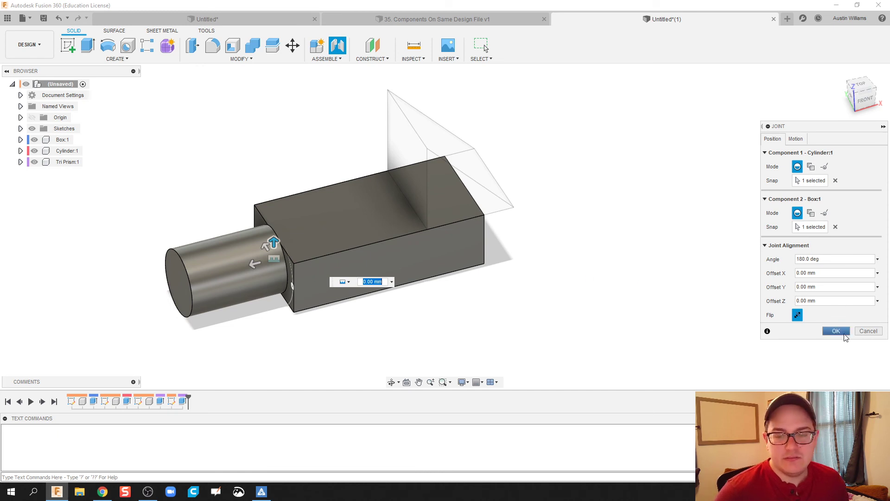
click(840, 333)
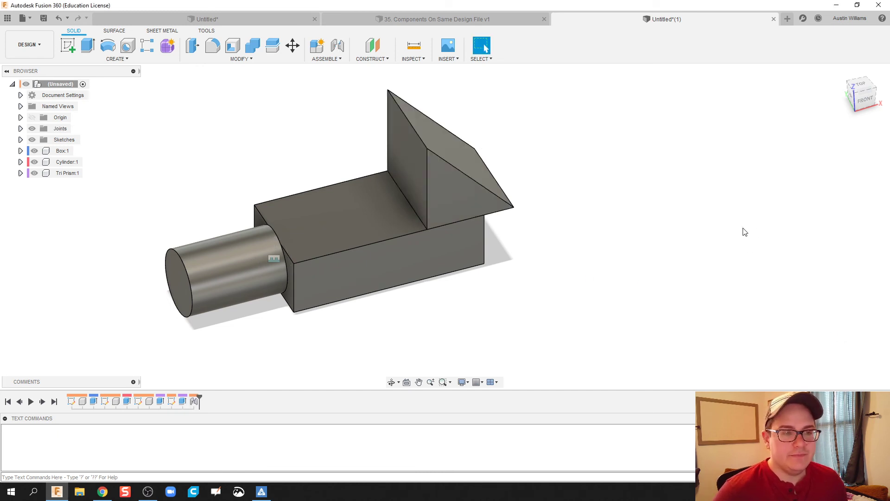
Joint the prism's back face to the box's opposite end face
click(338, 46)
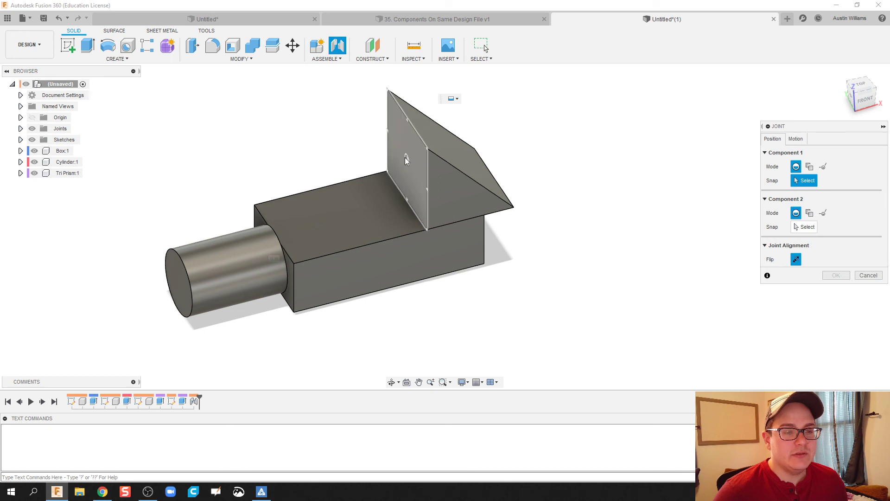
click(404, 158)
shift+middle_drag(554, 208, 495, 259)
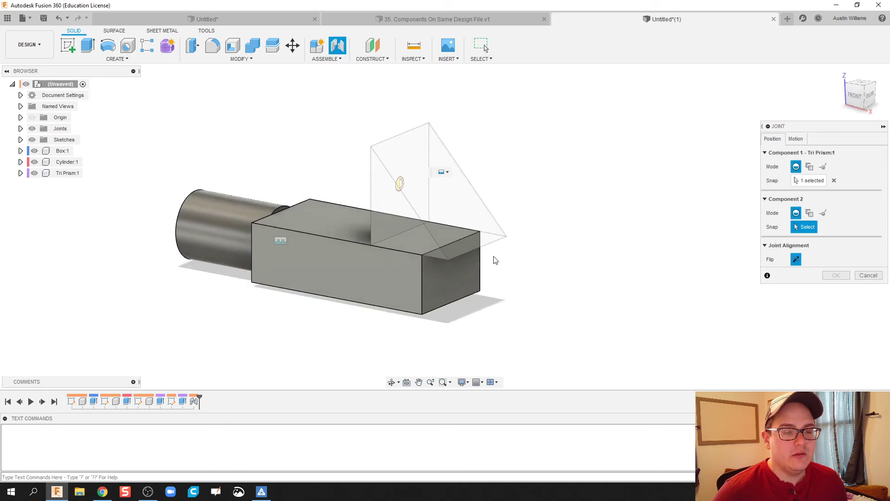
click(452, 275)
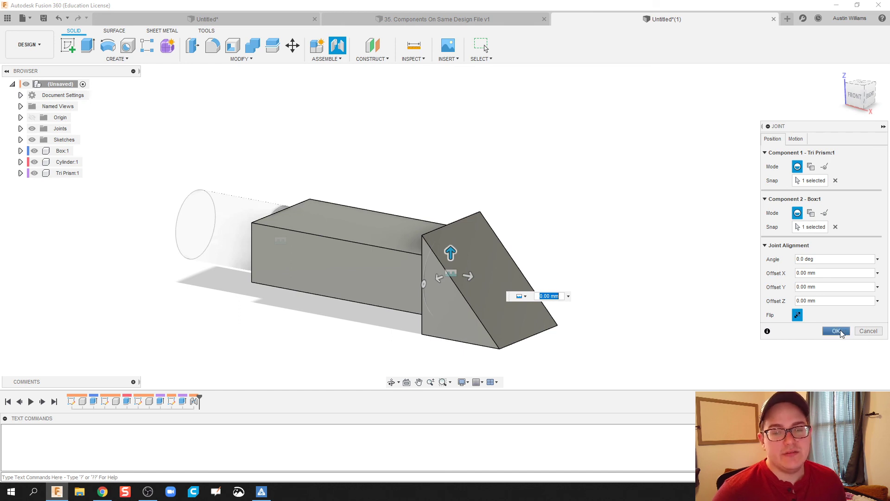
click(839, 331)
shift+middle_drag(610, 193, 666, 200)
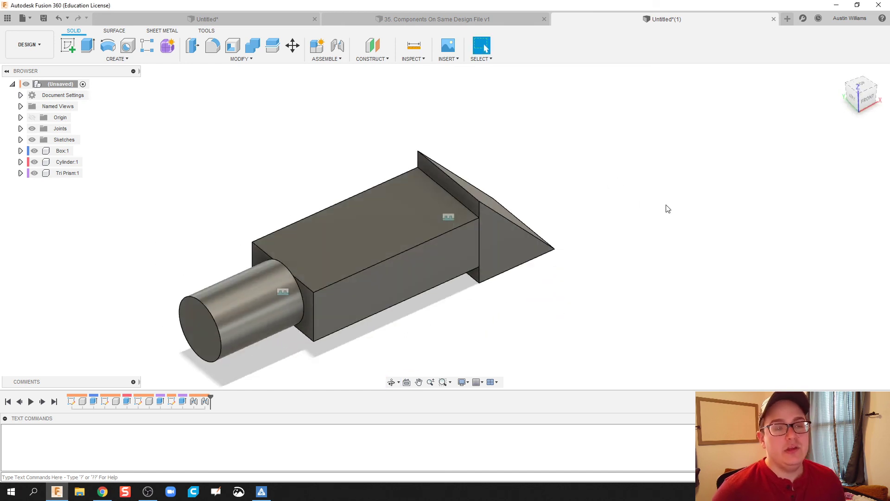
click(252, 20)
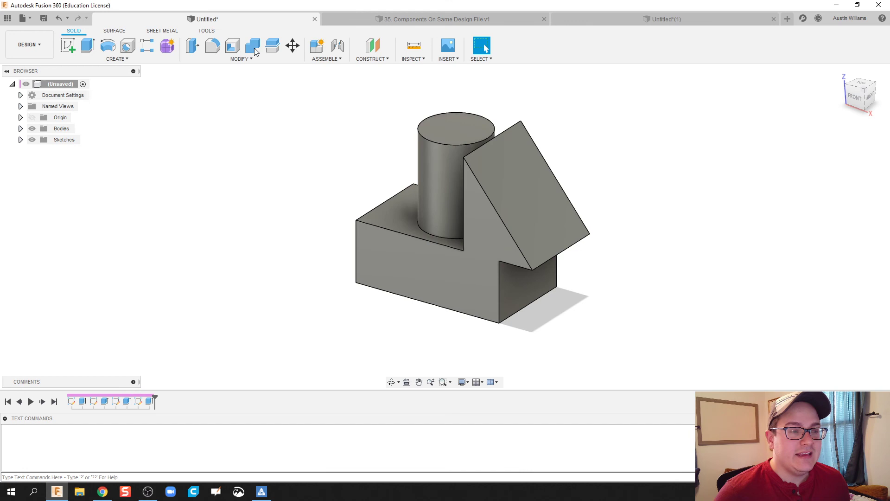
click(338, 46)
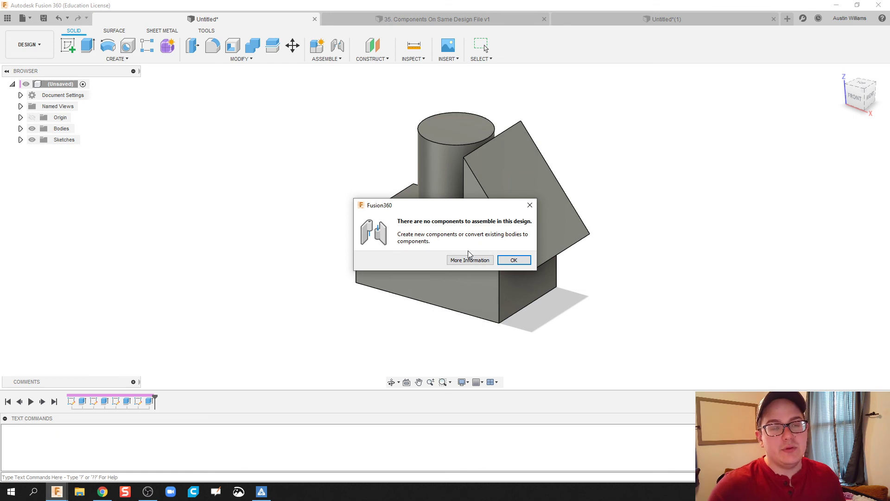
click(514, 260)
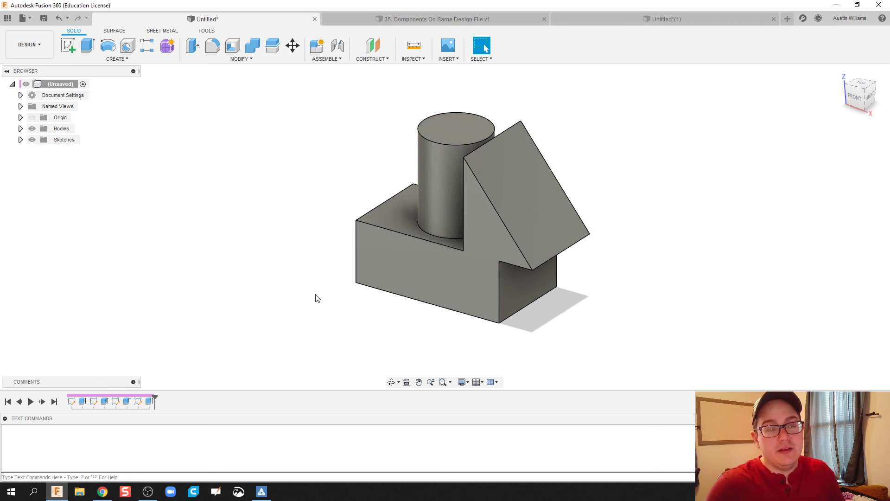
click(596, 21)
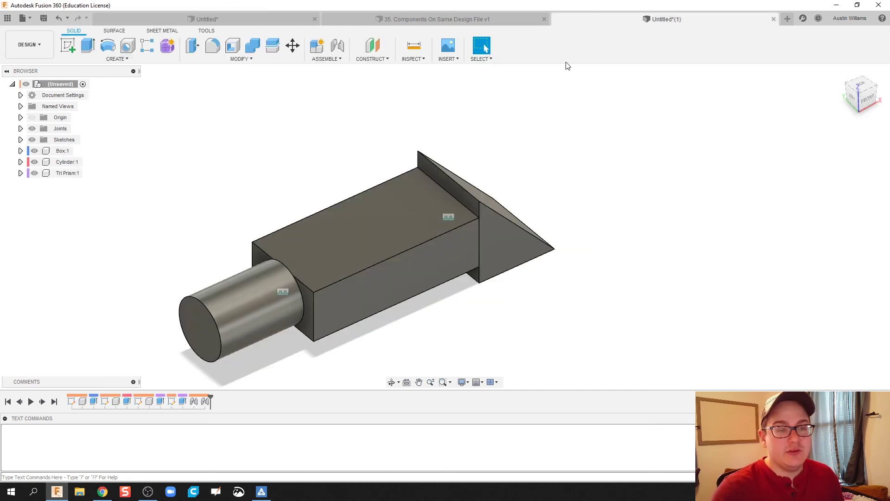